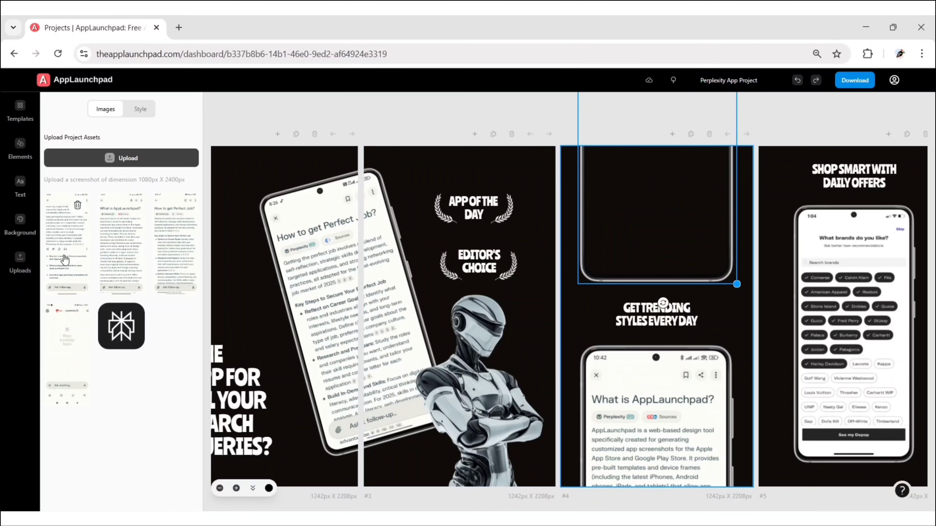
Set the caption between the two phones on screen #4 to font size 75 and reword it as "GET YOUR SEARCH RESULT WITH BEST SUGGESTIONS"
{"action": "left_click", "coordinate": [631, 316]}
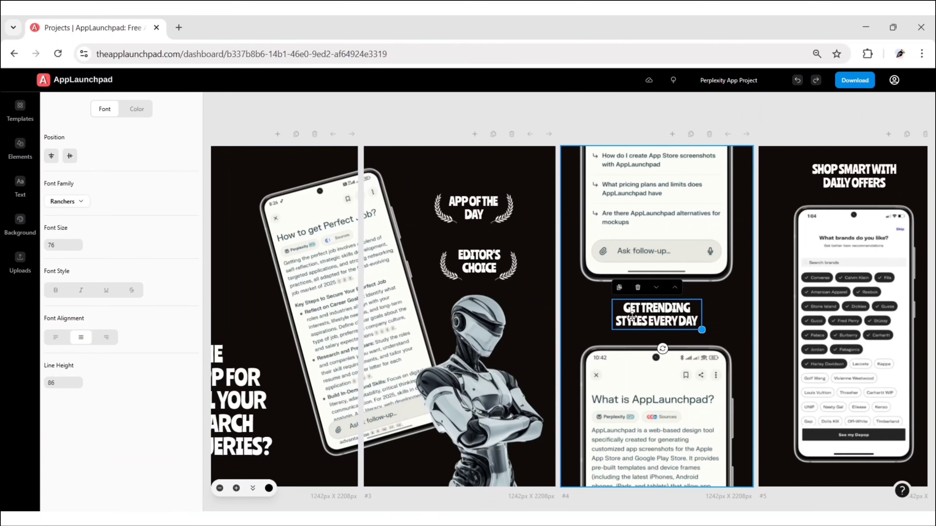
{"action": "type", "text": "75"}
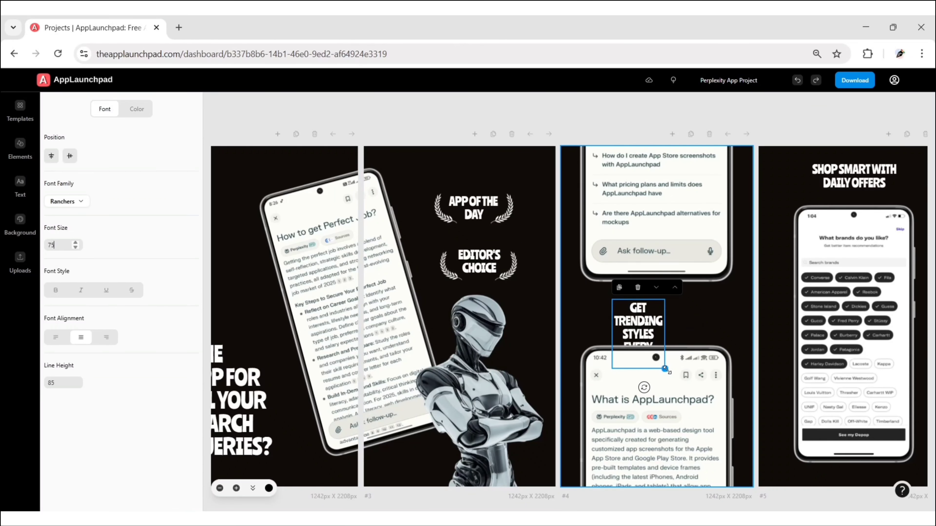
{"action": "left_click_drag", "start_coordinate": [665, 369], "coordinate": [678, 325]}
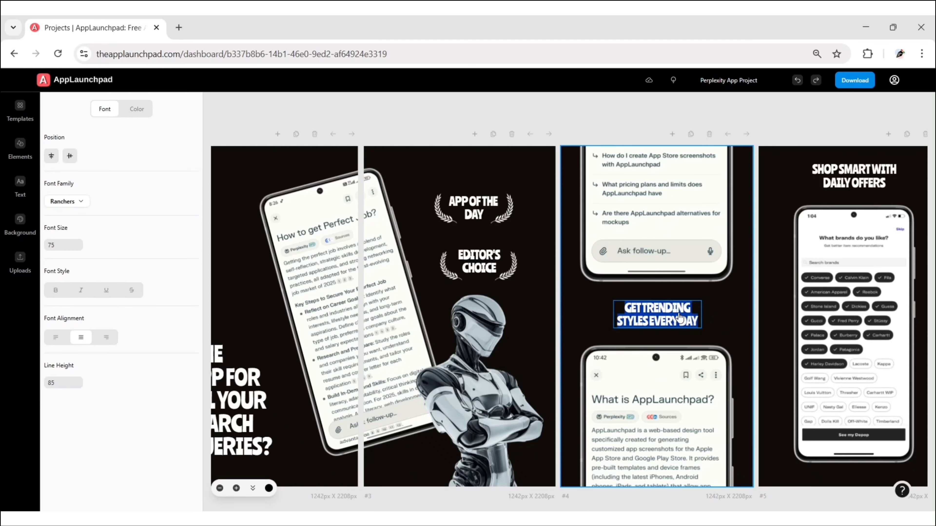
{"action": "type", "text": "GET"}
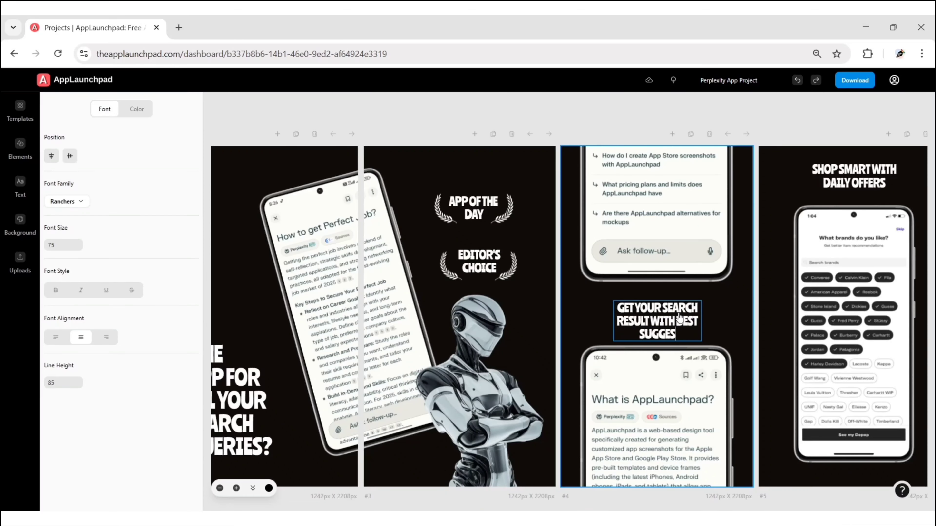
{"action": "left_click", "coordinate": [715, 326]}
{"action": "left_click_drag", "start_coordinate": [655, 332], "coordinate": [653, 324]}
{"action": "left_click", "coordinate": [750, 309]}
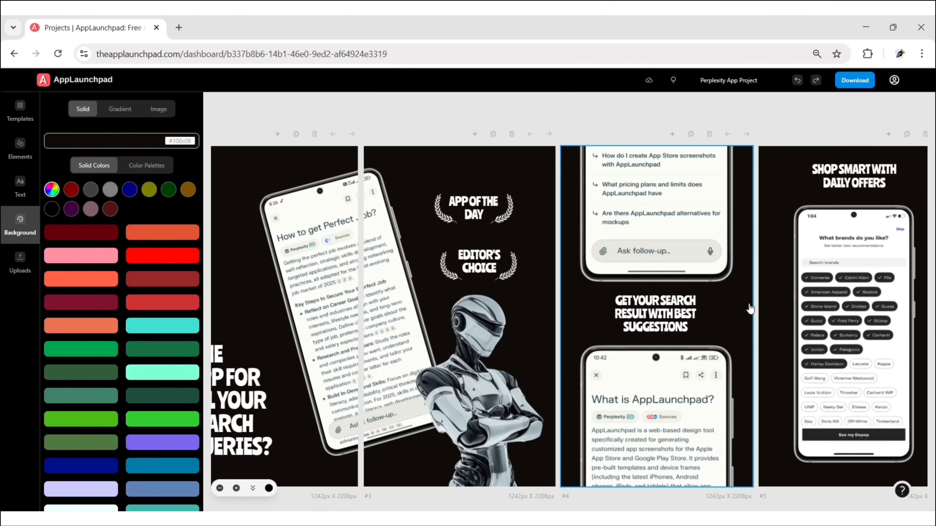
Upload the mirrorless camera screenshot from the Perplexity Sreenshots folder and place it inside the phone on screen #5
{"action": "left_click", "coordinate": [777, 199]}
{"action": "left_click", "coordinate": [20, 263]}
{"action": "left_click", "coordinate": [121, 155]}
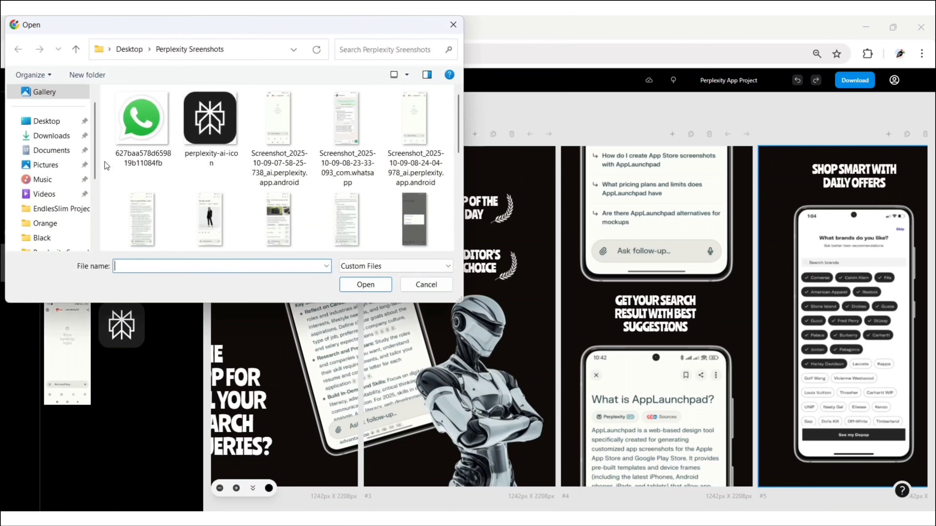
{"action": "left_click", "coordinate": [277, 230]}
{"action": "left_click", "coordinate": [374, 289]}
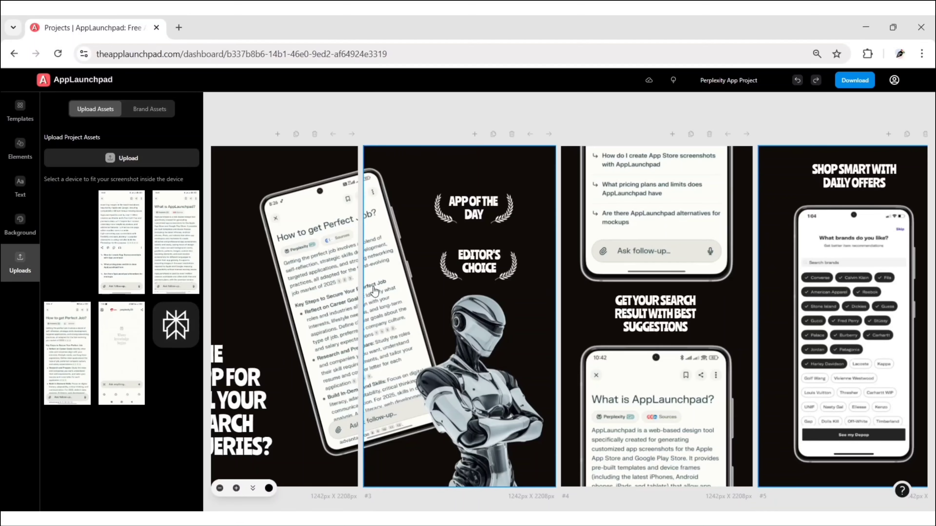
{"action": "left_click", "coordinate": [73, 252]}
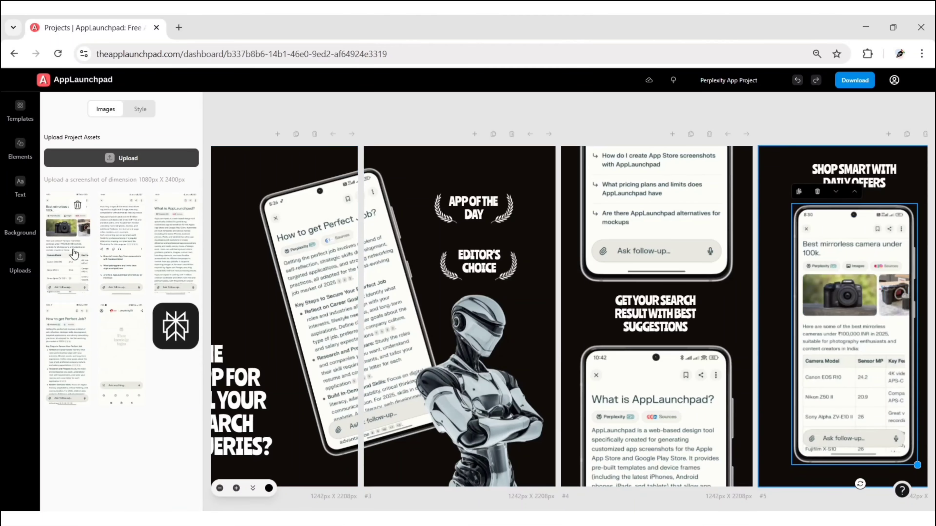
{"action": "left_click", "coordinate": [805, 117]}
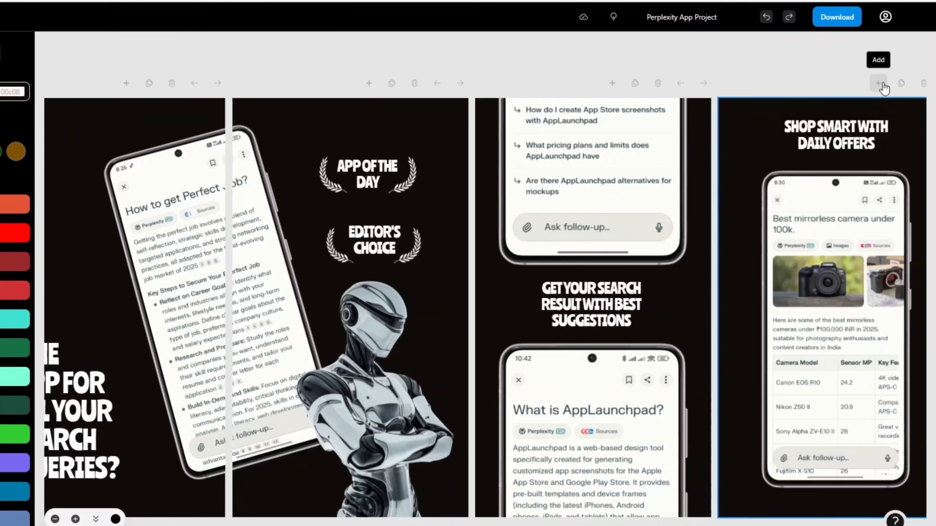
Add a blank screen after the "SHOP SMART WITH DAILY OFFERS" screen and set its background to solid black #000000
{"action": "scroll", "coordinate": [814, 57], "scroll_direction": "right", "scroll_amount": 5}
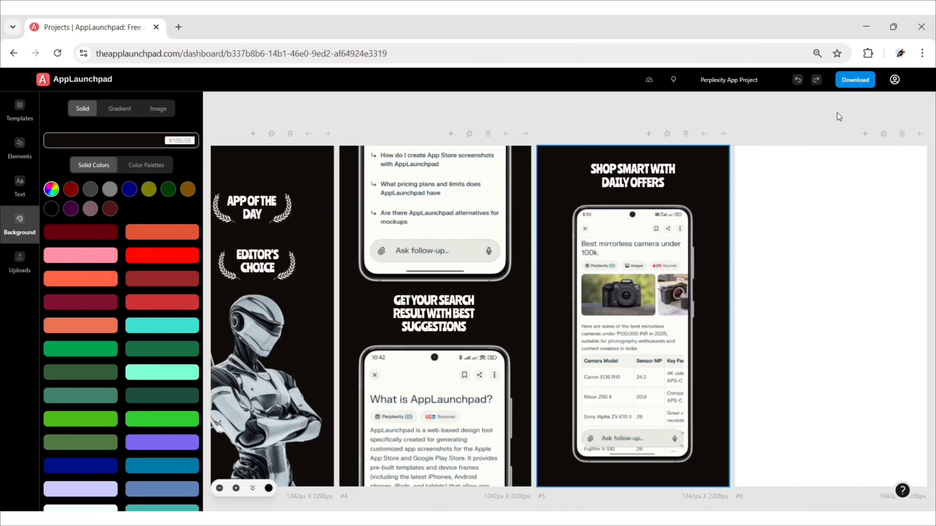
{"action": "left_click", "coordinate": [795, 208]}
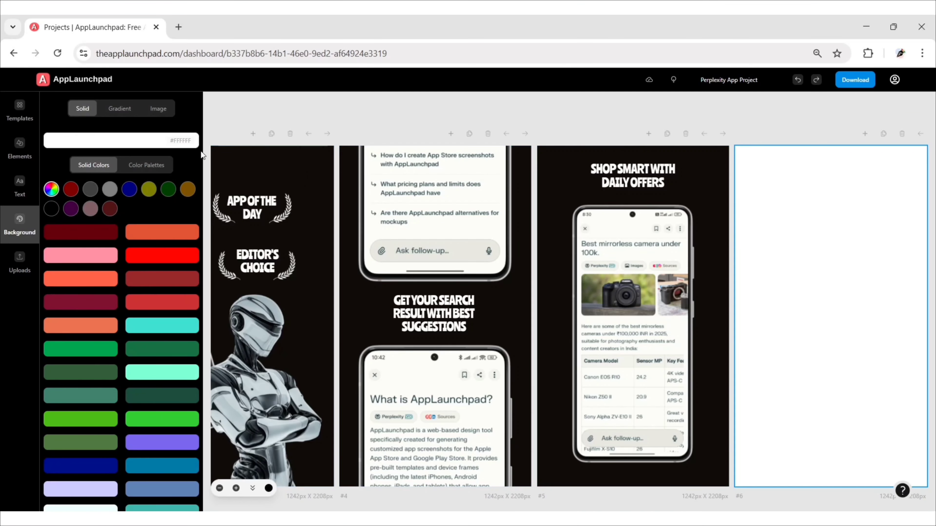
{"action": "left_click", "coordinate": [176, 141]}
{"action": "left_click_drag", "start_coordinate": [211, 139], "coordinate": [210, 229]}
{"action": "left_click", "coordinate": [248, 110]}
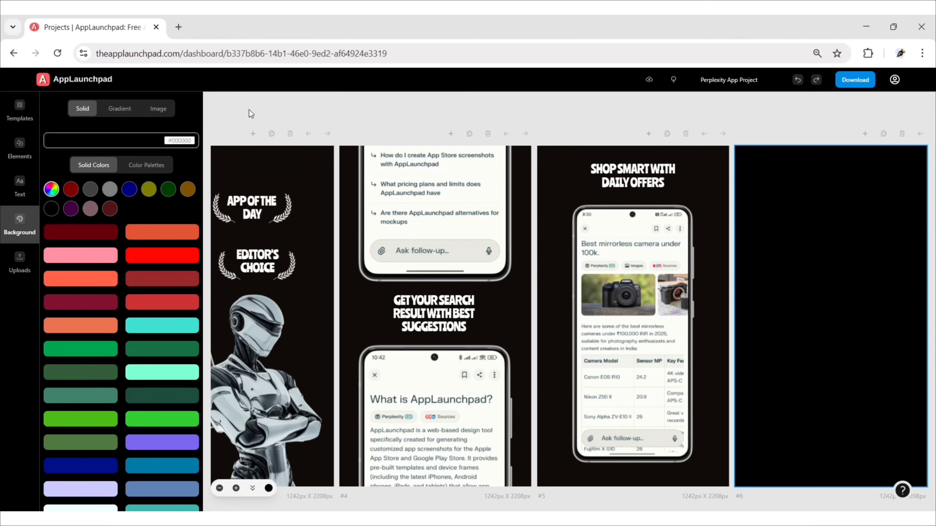
Insert an angled 3d iPhone 16 White device on the new black screen and position it near the centre
{"action": "left_click", "coordinate": [19, 148]}
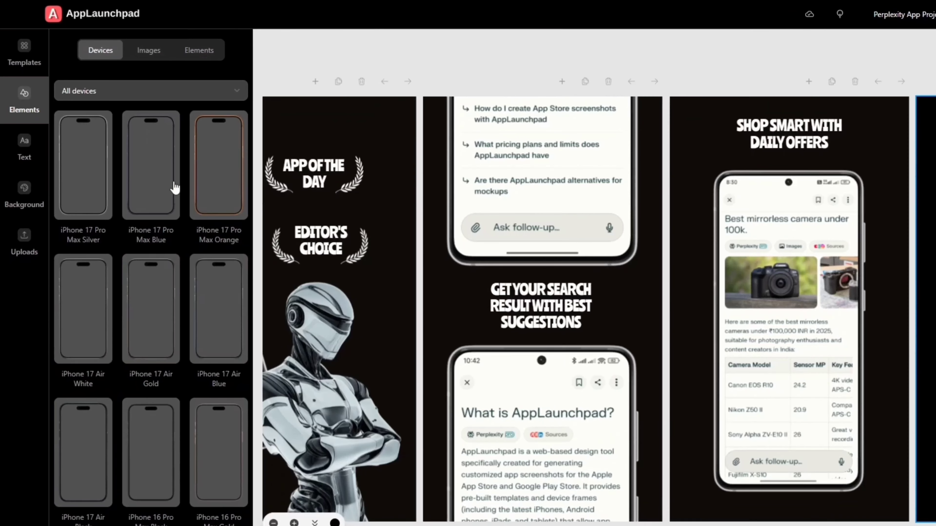
{"action": "scroll", "coordinate": [141, 219], "scroll_direction": "down", "scroll_amount": 4}
{"action": "scroll", "coordinate": [174, 188], "scroll_direction": "down", "scroll_amount": 8}
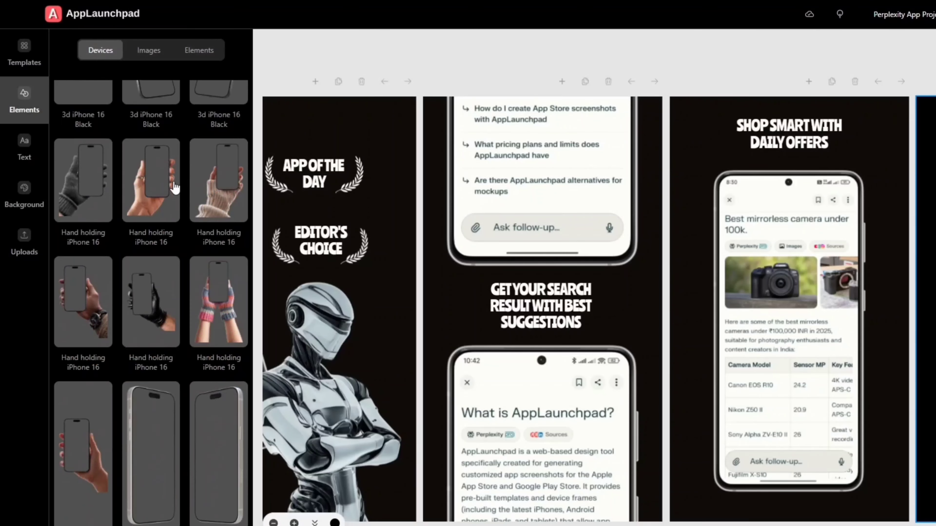
{"action": "left_click", "coordinate": [203, 250]}
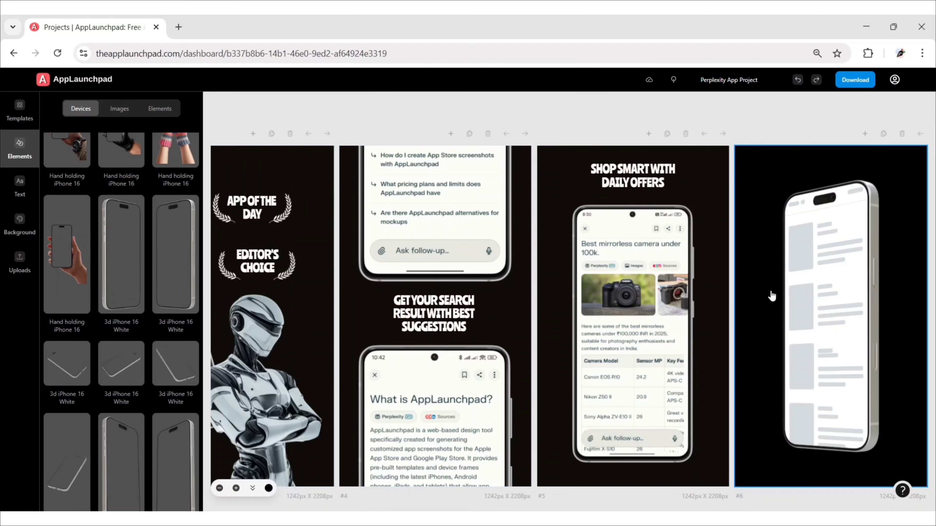
{"action": "left_click_drag", "start_coordinate": [834, 299], "coordinate": [835, 319]}
{"action": "left_click_drag", "start_coordinate": [868, 240], "coordinate": [869, 231]}
{"action": "left_click", "coordinate": [901, 356]}
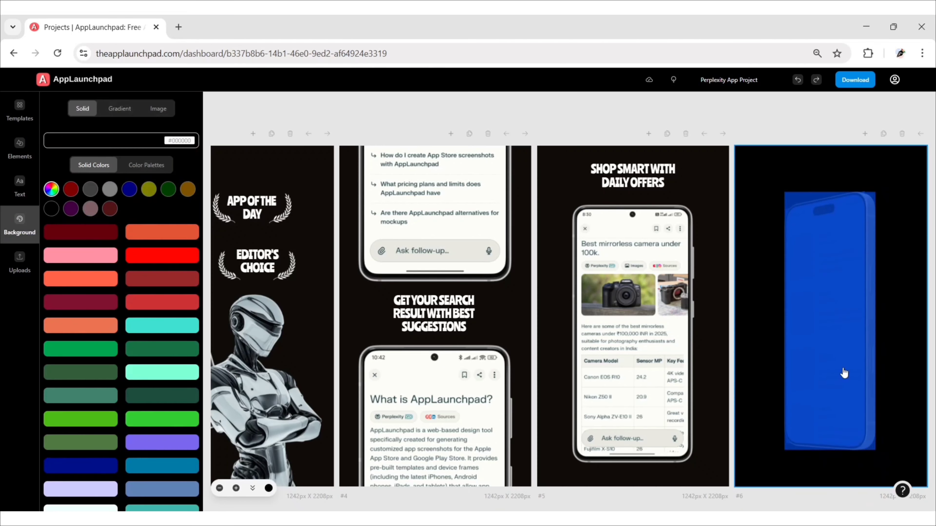
{"action": "left_click", "coordinate": [859, 326]}
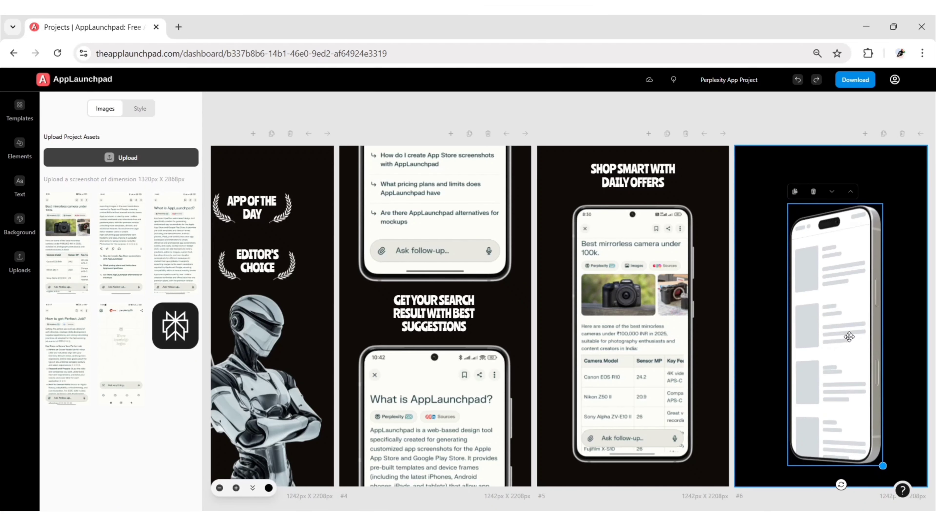
{"action": "left_click", "coordinate": [123, 158]}
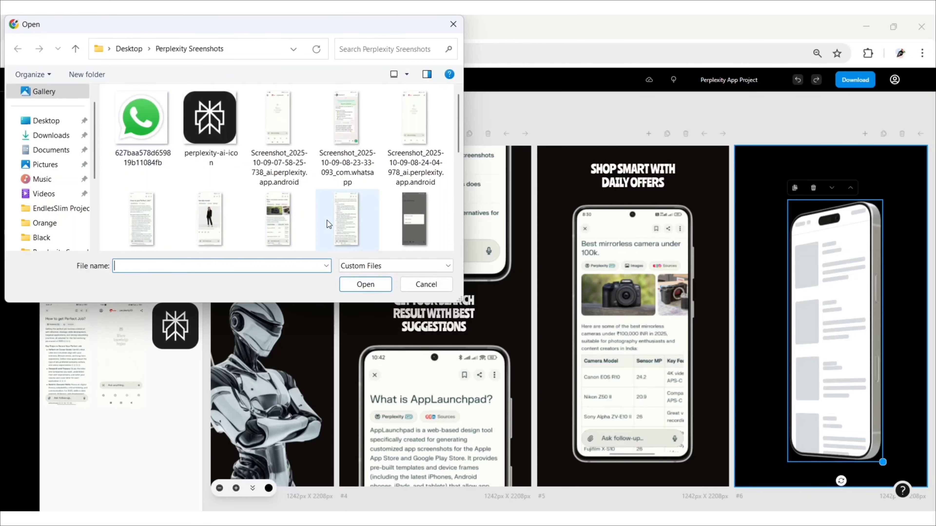
{"action": "scroll", "coordinate": [328, 222], "scroll_direction": "down", "scroll_amount": 3}
{"action": "left_click", "coordinate": [199, 137]}
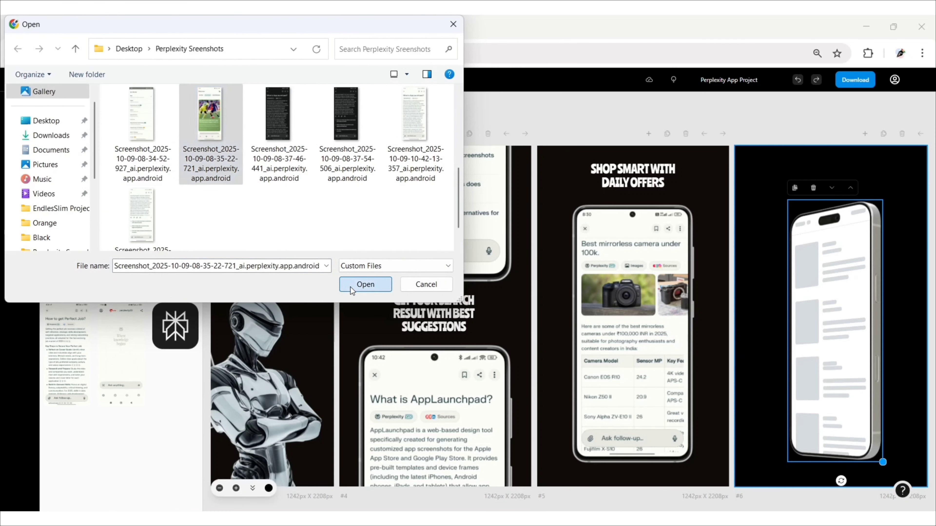
{"action": "left_click", "coordinate": [360, 284]}
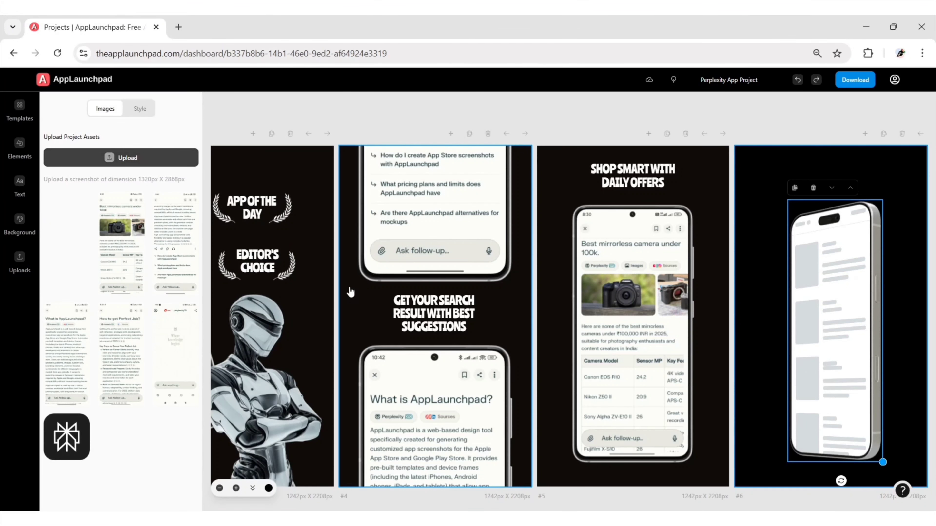
{"action": "left_click", "coordinate": [62, 245]}
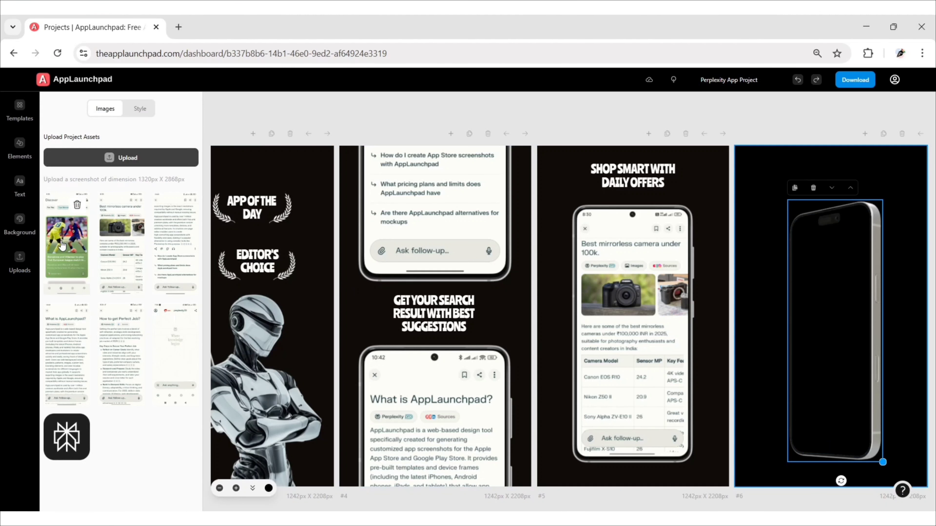
Add a text element reading "GET ALL TRENDING NEW!!!" to screen #6
{"action": "left_click", "coordinate": [15, 188]}
{"action": "left_click", "coordinate": [121, 132]}
{"action": "left_click", "coordinate": [834, 317]}
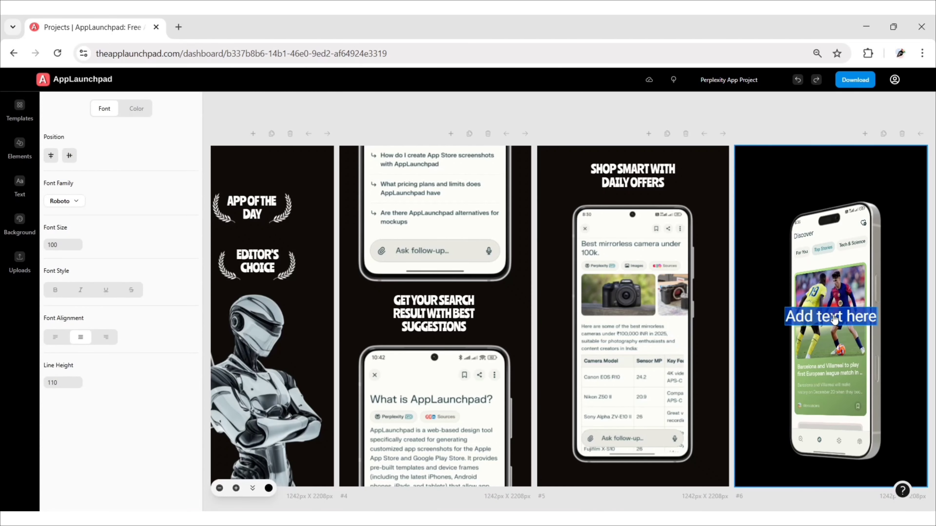
{"action": "type", "text": "GET ALL TRENDING NEW!!!"}
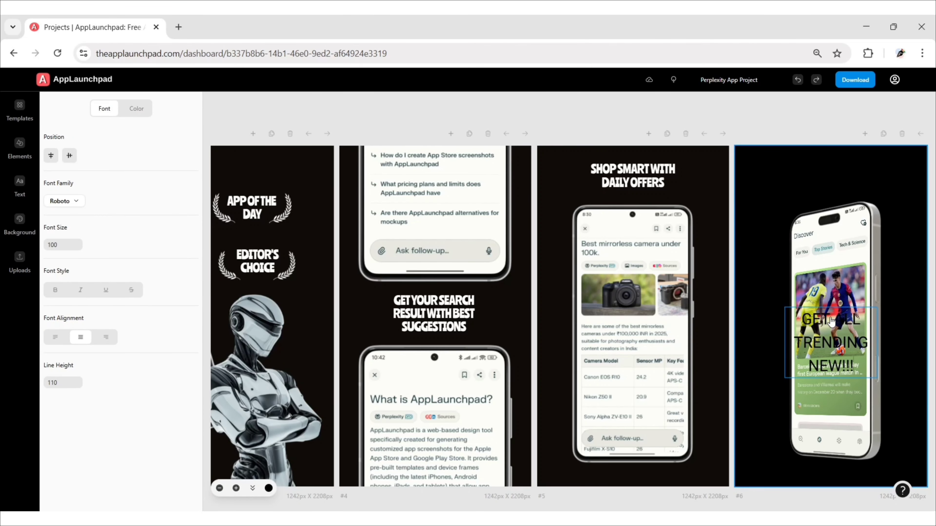
Format the "GET ALL TRENDING NEW!!!" text in the Ranchers font at size 90 and colour it white
{"action": "left_click", "coordinate": [65, 201]}
{"action": "type", "text": "RANCHERS"}
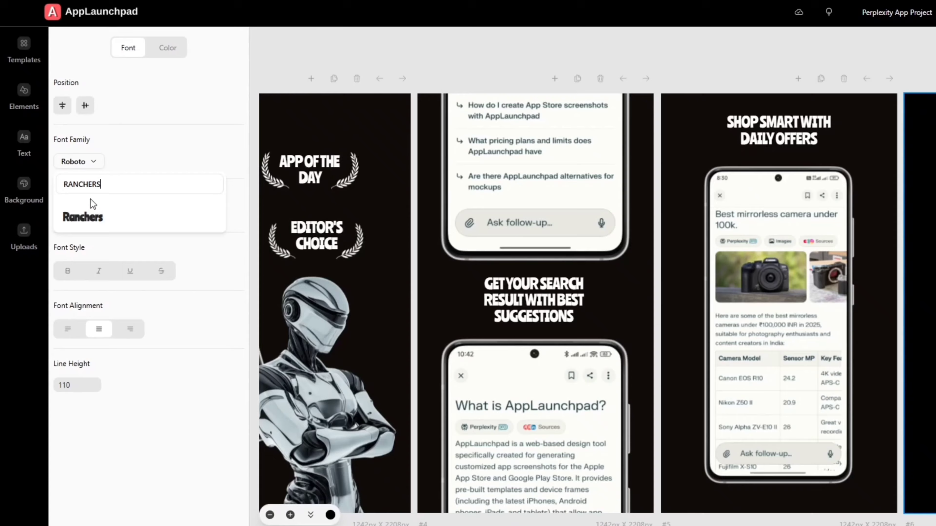
{"action": "left_click", "coordinate": [83, 217]}
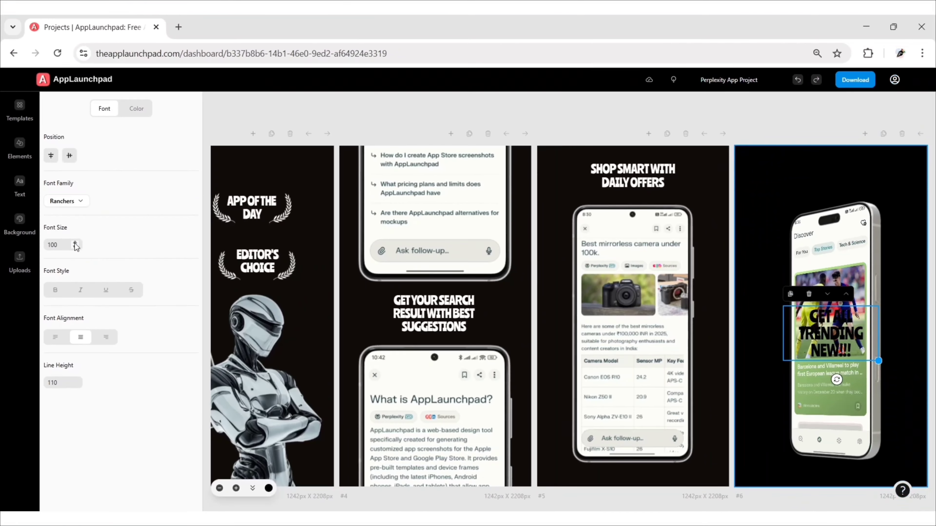
{"action": "type", "text": "90"}
{"action": "left_click", "coordinate": [137, 112]}
{"action": "left_click", "coordinate": [51, 197]}
{"action": "left_click_drag", "start_coordinate": [236, 175], "coordinate": [206, 131]}
Move the "GET ALL TRENDING NEW!!!" heading above the 3D iPhone, widen it to two lines and centre it
{"action": "left_click_drag", "start_coordinate": [840, 338], "coordinate": [897, 220]}
{"action": "left_click", "coordinate": [895, 207]}
{"action": "left_click", "coordinate": [829, 188]}
{"action": "left_click", "coordinate": [902, 236]}
{"action": "left_click_drag", "start_coordinate": [854, 178], "coordinate": [840, 177]}
{"action": "left_click", "coordinate": [891, 235]}
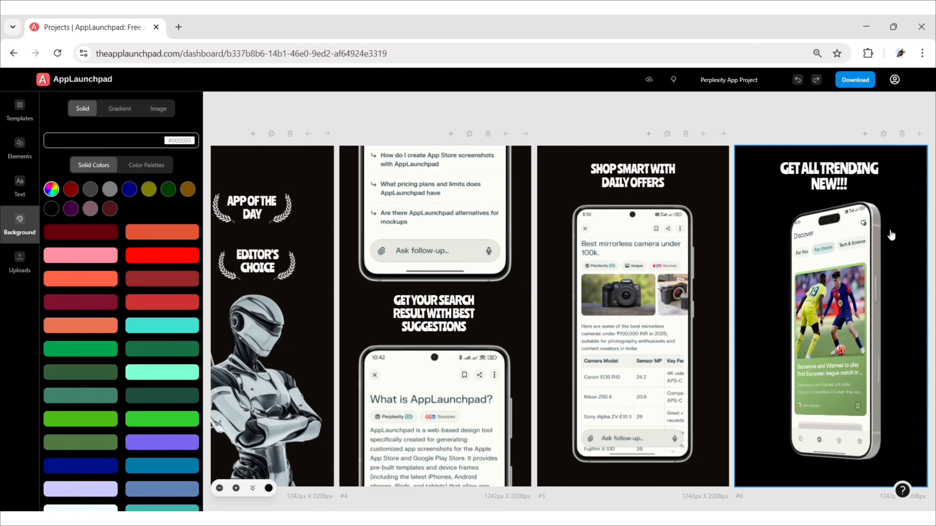
Set the "SHOP SMART WITH DAILY OFFERS" heading to font size 90, fit its text box and reposition it above the phone
{"action": "left_click", "coordinate": [844, 182]}
{"action": "left_click", "coordinate": [708, 192]}
{"action": "left_click", "coordinate": [632, 176]}
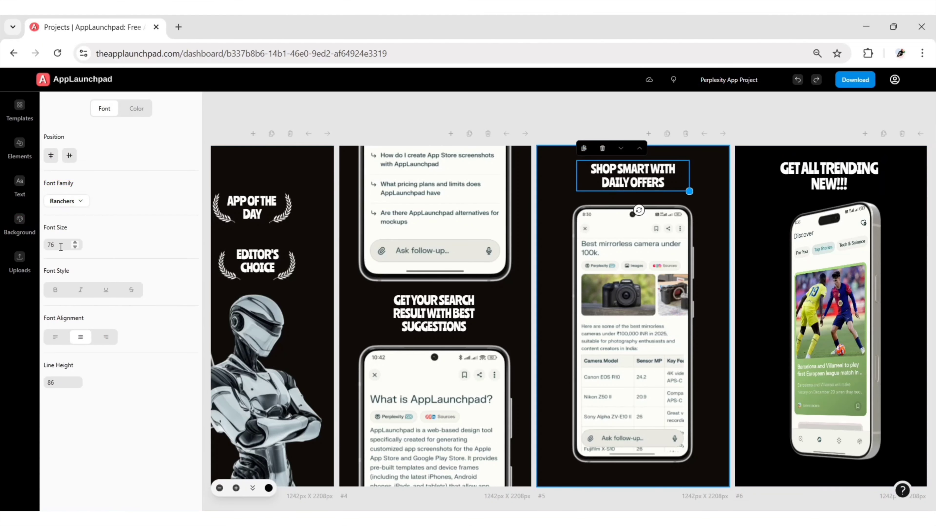
{"action": "mouse_move", "coordinate": [692, 194]}
{"action": "left_mouse_down"}
{"action": "mouse_move", "coordinate": [621, 242]}
{"action": "mouse_move", "coordinate": [685, 196]}
{"action": "left_mouse_up"}
{"action": "left_click", "coordinate": [699, 197]}
{"action": "left_click", "coordinate": [645, 179]}
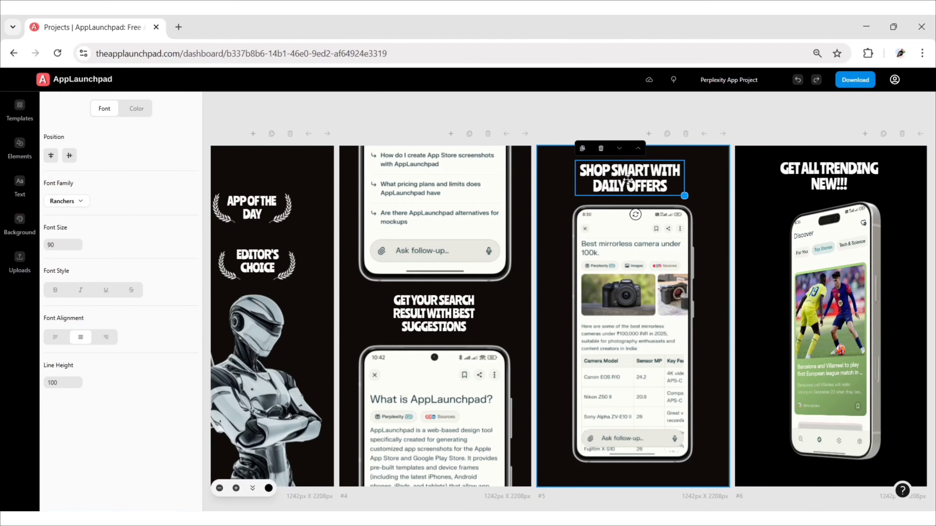
Nudge the heading on screen #6 into line with its neighbour and slightly enlarge and reposition the 3D iPhone beneath it
{"action": "left_click", "coordinate": [824, 173]}
{"action": "left_click", "coordinate": [892, 258]}
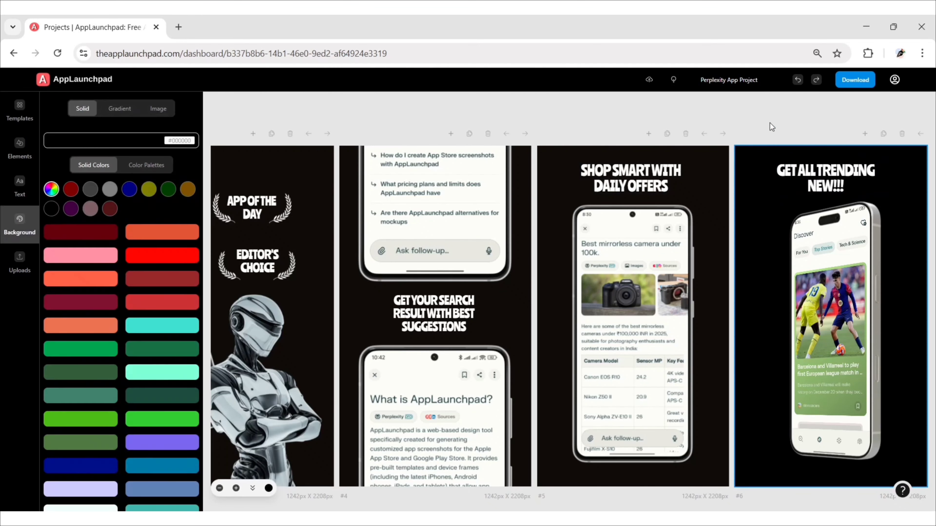
{"action": "left_click", "coordinate": [882, 457]}
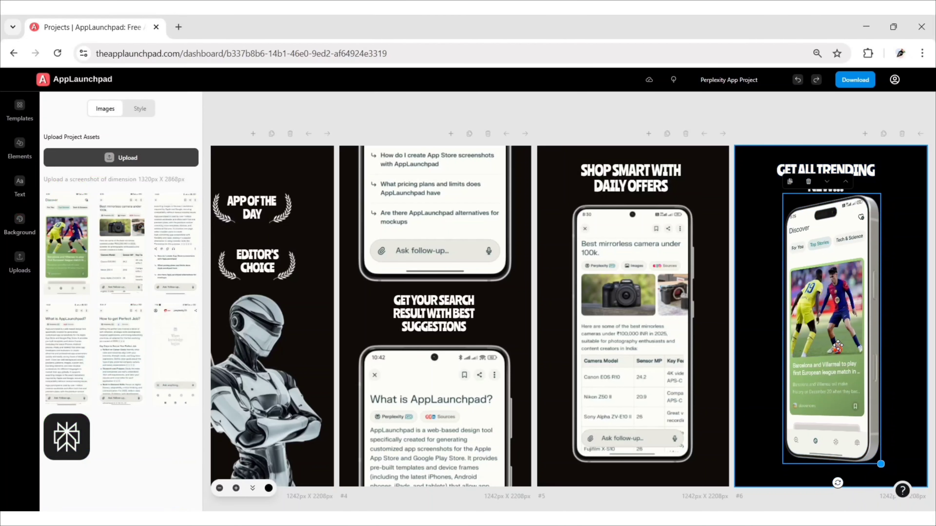
{"action": "left_click", "coordinate": [904, 313]}
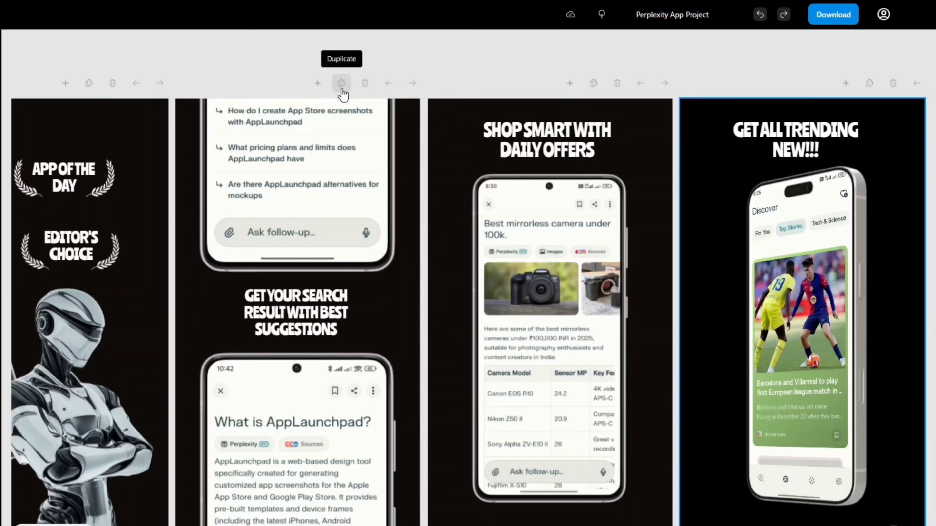
Duplicate the "GET YOUR SEARCH RESULT WITH BEST SUGGESTIONS" screen and move the copy after the "SHOP SMART WITH DAILY OFFERS" screen
{"action": "left_click", "coordinate": [469, 134]}
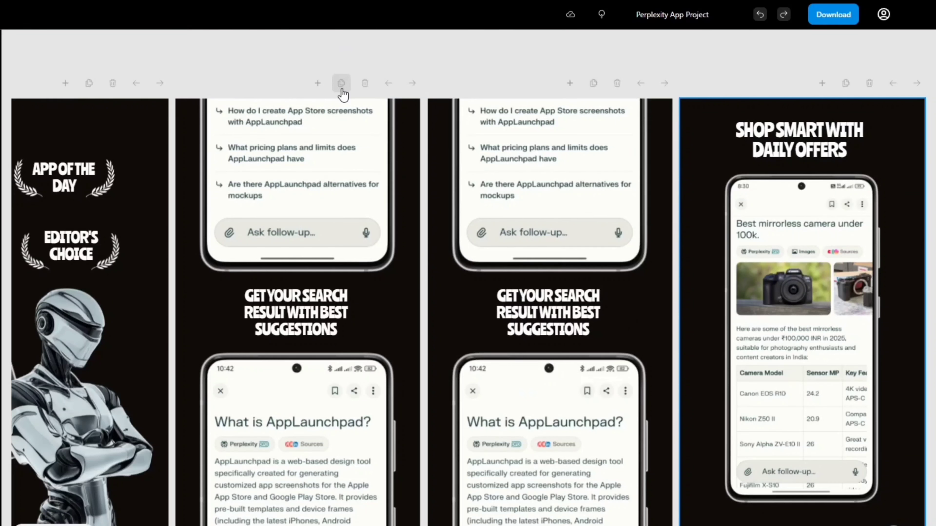
{"action": "left_click", "coordinate": [665, 84]}
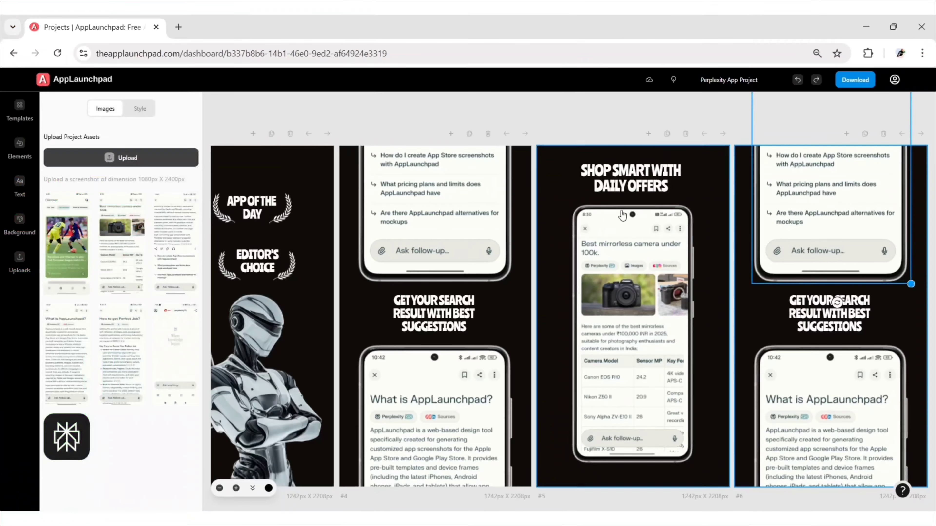
{"action": "left_click", "coordinate": [150, 158]}
{"action": "left_click", "coordinate": [232, 239]}
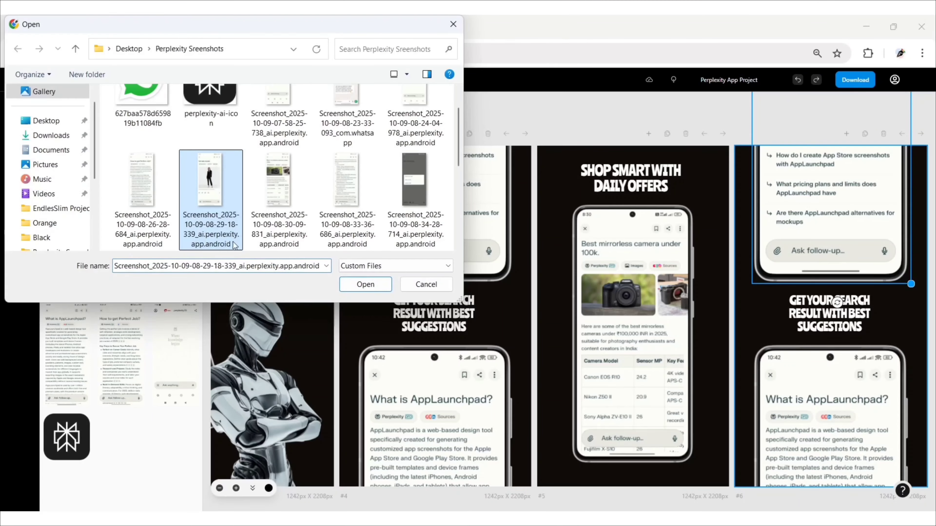
{"action": "left_click", "coordinate": [369, 284]}
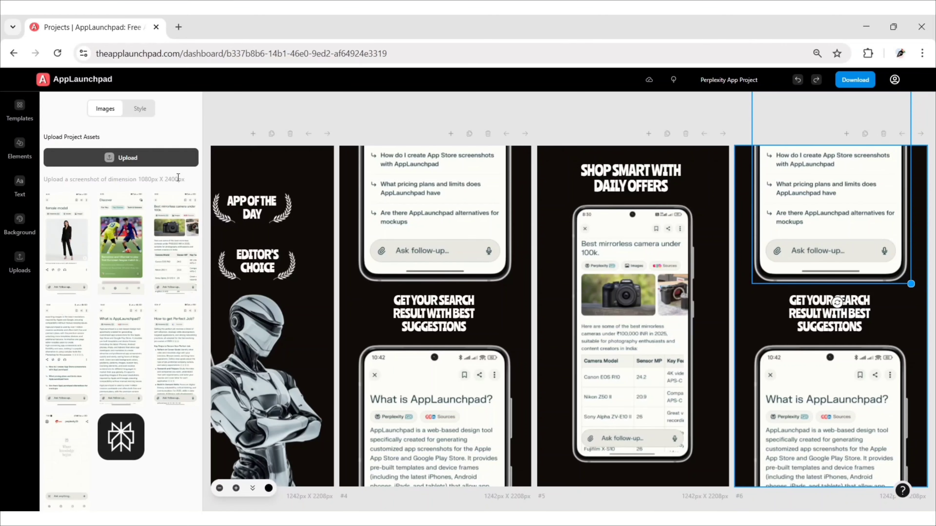
{"action": "left_click", "coordinate": [147, 152]}
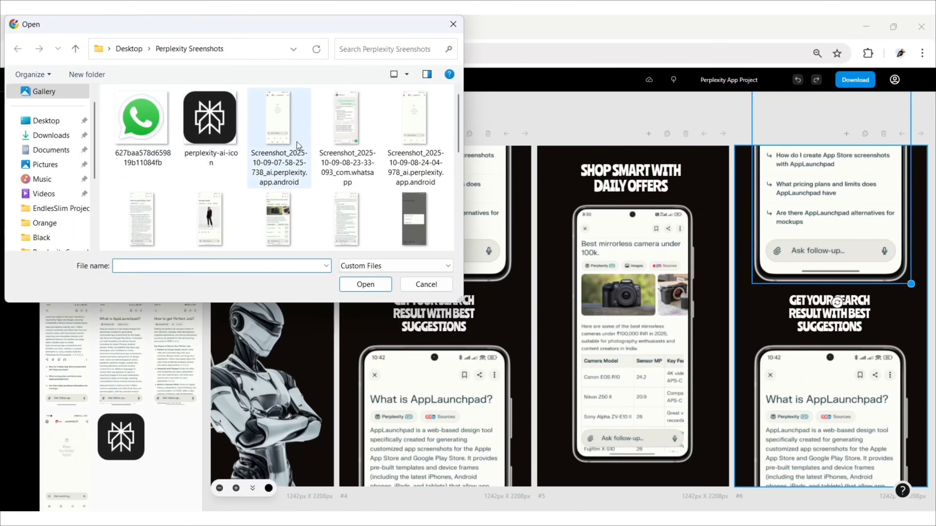
{"action": "scroll", "coordinate": [297, 145], "scroll_direction": "down", "scroll_amount": 3}
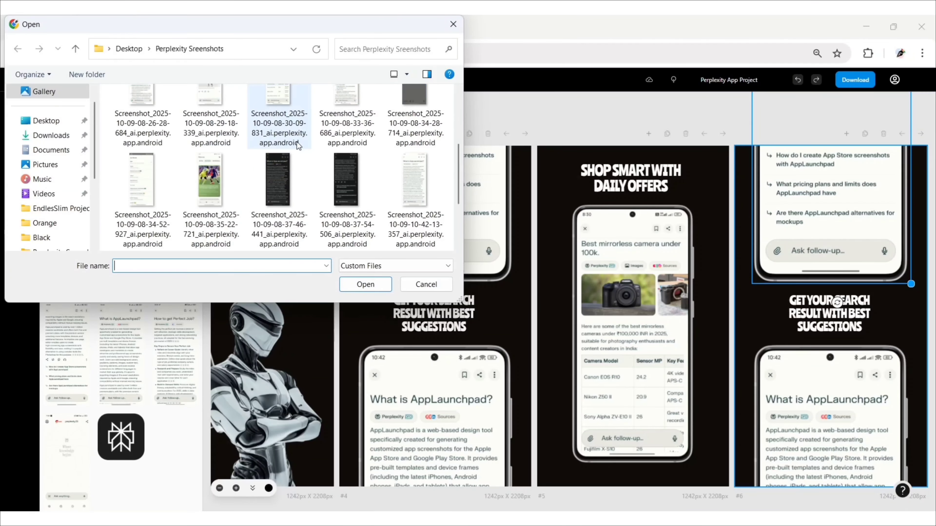
{"action": "left_click", "coordinate": [147, 178]}
{"action": "left_click", "coordinate": [345, 289]}
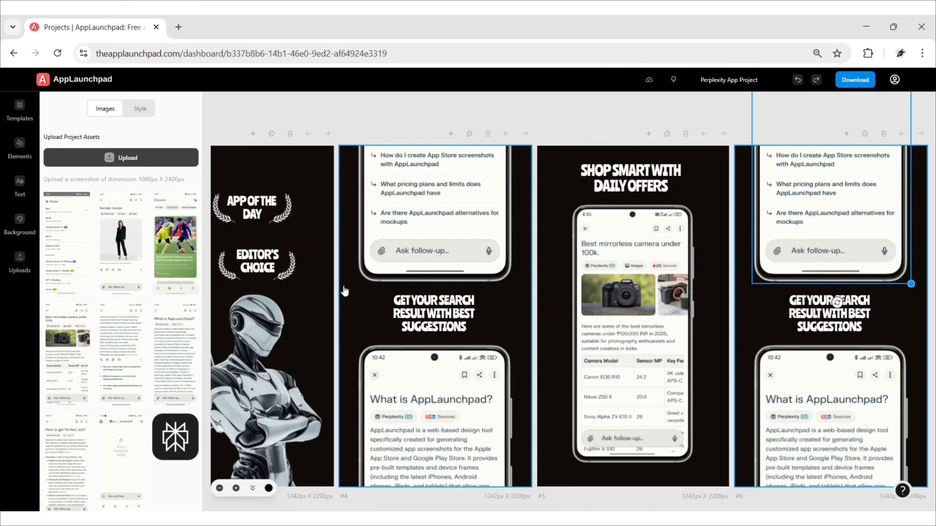
Fill the duplicated screen's upper phone with the model list screenshot and its lower phone with the female model screenshot
{"action": "left_click", "coordinate": [84, 269]}
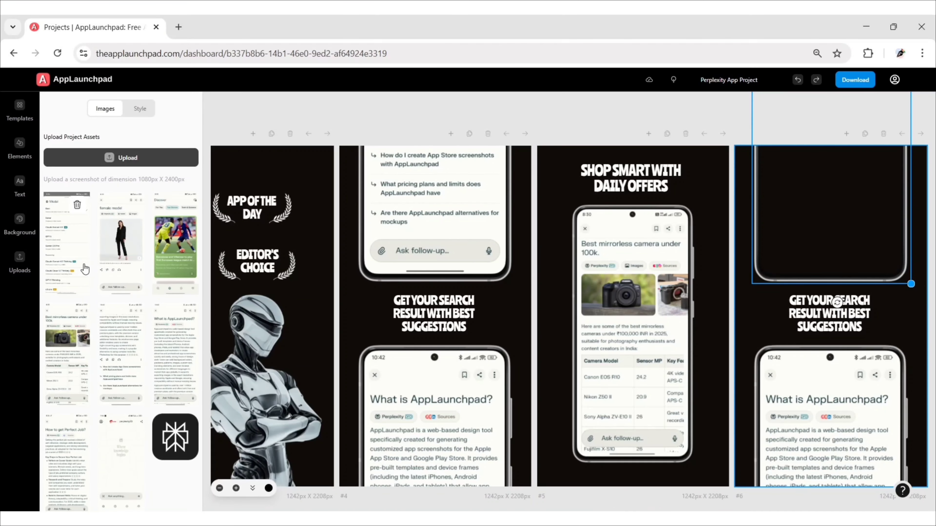
{"action": "left_click", "coordinate": [804, 410]}
{"action": "left_click", "coordinate": [123, 247]}
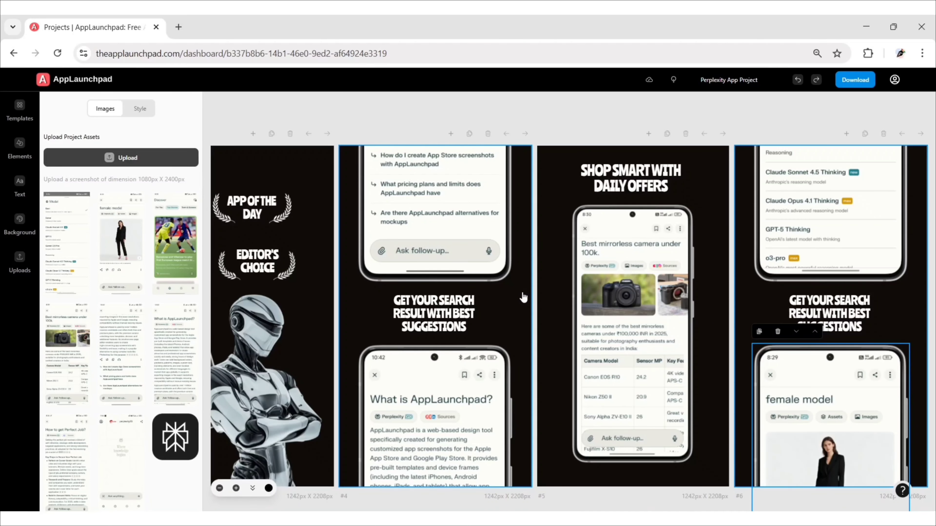
Replace the caption between the two phones on screen #6 with "CHOOSE YOUR MODEL"
{"action": "left_click", "coordinate": [861, 301]}
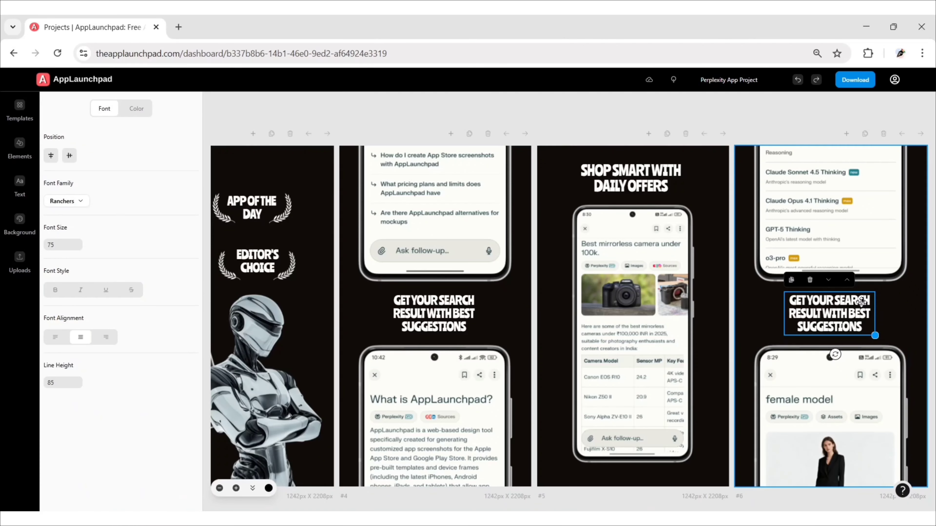
{"action": "double_click", "coordinate": [861, 302]}
{"action": "key", "text": "ctrl+a"}
{"action": "type", "text": "CH"}
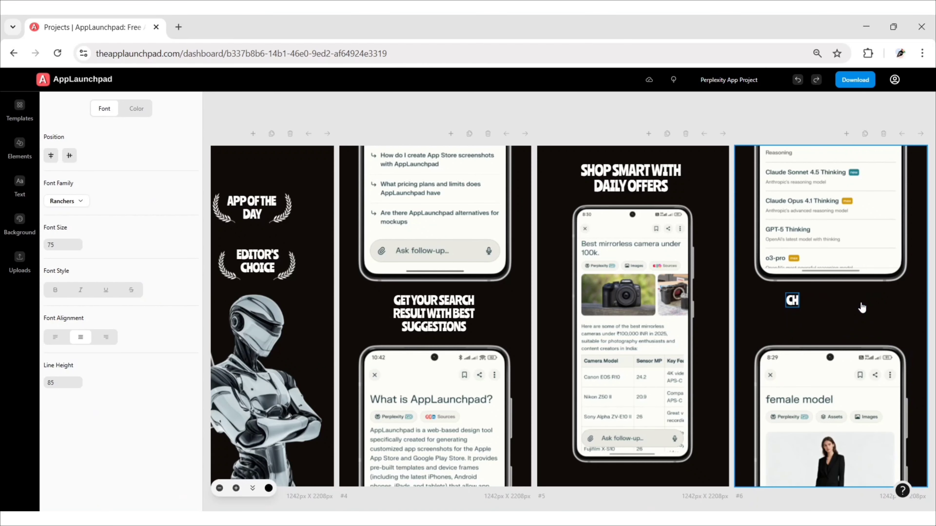
{"action": "type", "text": "OOSE YOUR MODEL"}
{"action": "left_click", "coordinate": [888, 315]}
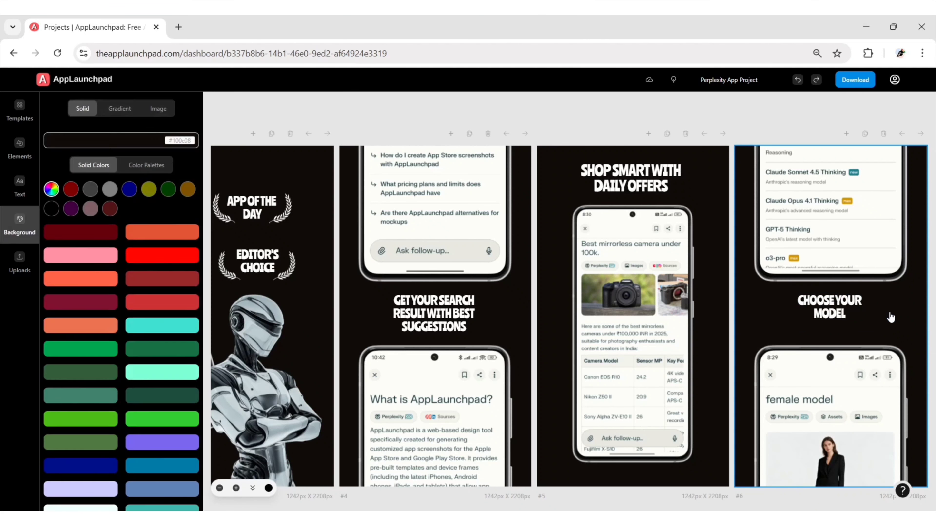
Widen the "CHOOSE YOUR MODEL" caption to a single line and move it slightly lower between the phones
{"action": "left_click", "coordinate": [864, 311]}
{"action": "left_click_drag", "start_coordinate": [873, 321], "coordinate": [889, 332]}
{"action": "left_click", "coordinate": [850, 300]}
{"action": "left_click_drag", "start_coordinate": [843, 299], "coordinate": [838, 317]}
Lower the model list phone and raise the female model phone so both sit close to the "CHOOSE YOUR MODEL" caption
{"action": "left_click", "coordinate": [830, 283]}
{"action": "left_click_drag", "start_coordinate": [830, 261], "coordinate": [832, 286]}
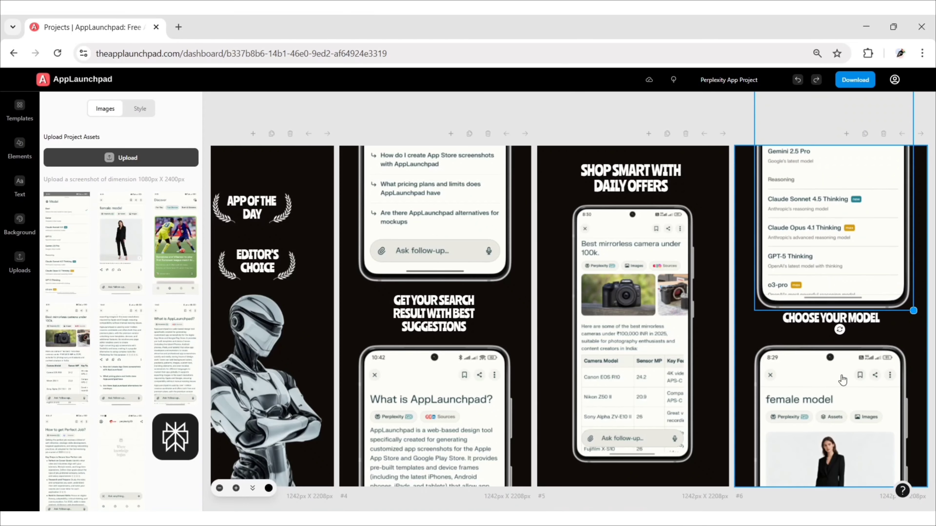
{"action": "left_click_drag", "start_coordinate": [841, 387], "coordinate": [816, 202]}
{"action": "left_click_drag", "start_coordinate": [881, 477], "coordinate": [872, 459]}
{"action": "left_click", "coordinate": [850, 381]}
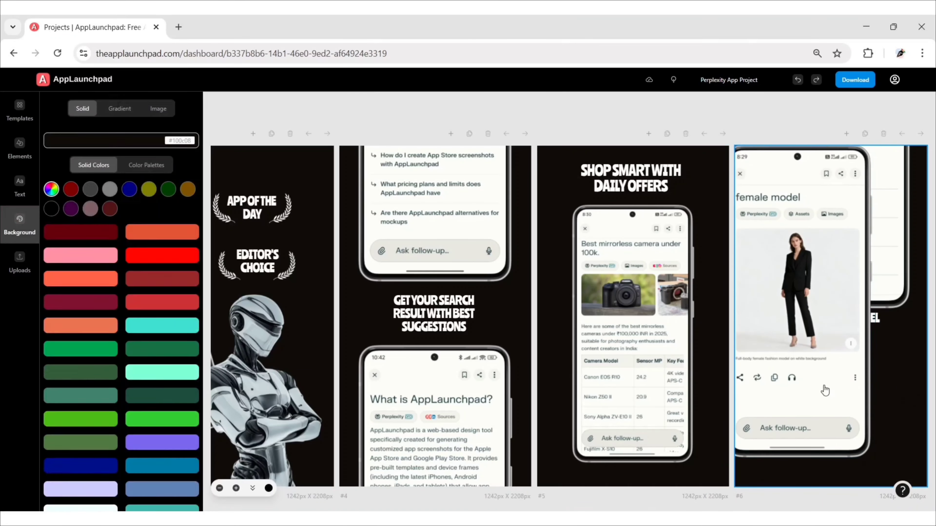
{"action": "left_click_drag", "start_coordinate": [798, 264], "coordinate": [833, 449]}
{"action": "left_click_drag", "start_coordinate": [873, 291], "coordinate": [876, 378]}
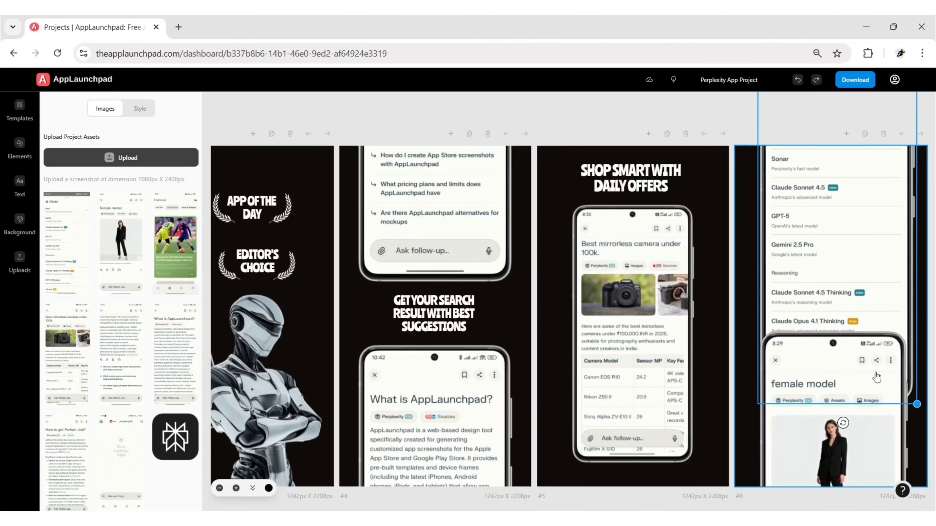
{"action": "left_click_drag", "start_coordinate": [914, 403], "coordinate": [911, 393]}
{"action": "left_click", "coordinate": [918, 277]}
{"action": "left_click_drag", "start_coordinate": [837, 322], "coordinate": [834, 244]}
{"action": "left_click", "coordinate": [918, 318]}
Move the "CHOOSE YOUR MODEL" screen after the "GET ALL TRENDING NEW!!!" screen
{"action": "scroll", "coordinate": [785, 108], "scroll_direction": "right", "scroll_amount": 5}
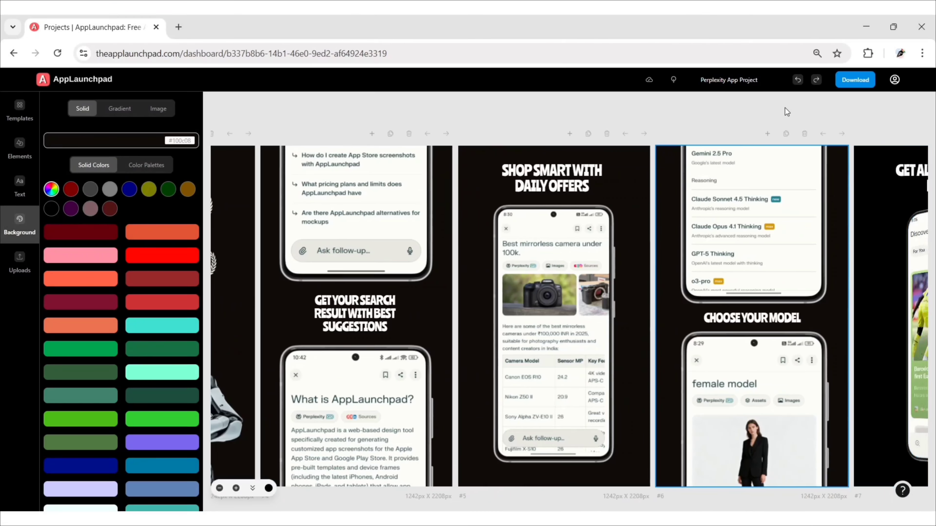
{"action": "left_click", "coordinate": [723, 133]}
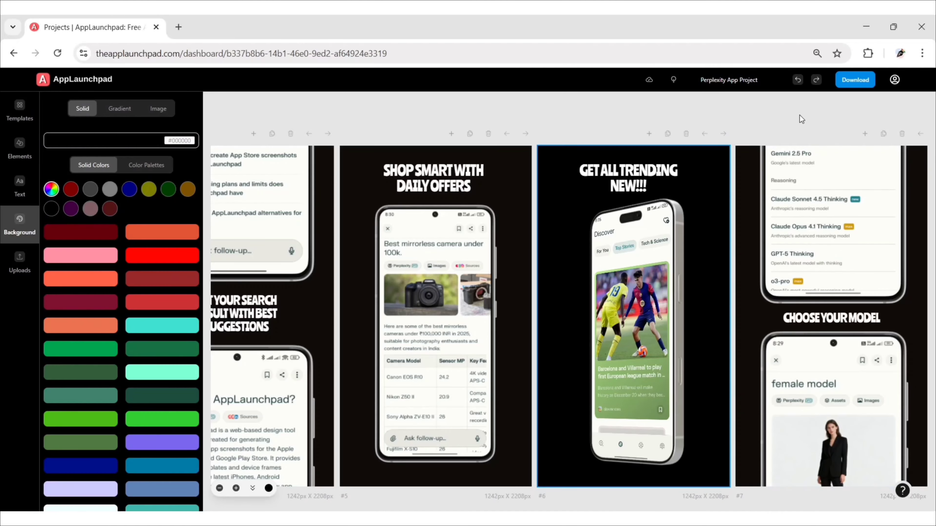
Set the background of the blank screen #8 to solid black, #000000
{"action": "scroll", "coordinate": [807, 128], "scroll_direction": "right", "scroll_amount": 1}
{"action": "scroll", "coordinate": [805, 124], "scroll_direction": "right", "scroll_amount": 6}
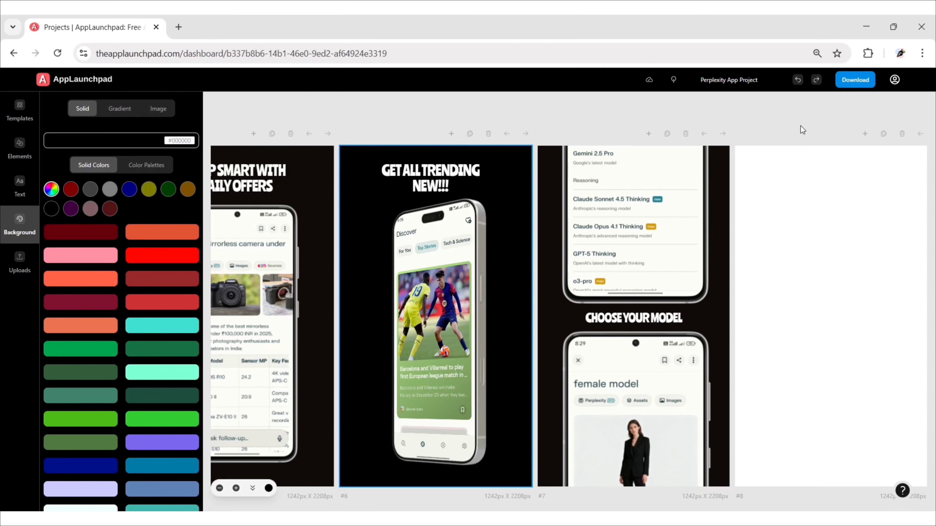
{"action": "left_click", "coordinate": [806, 199]}
{"action": "left_click", "coordinate": [173, 145]}
{"action": "left_click", "coordinate": [251, 266]}
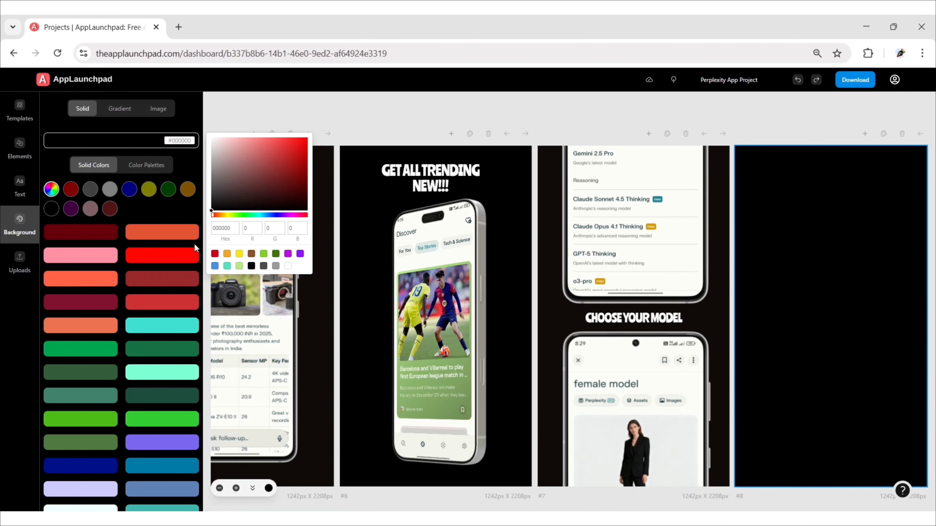
{"action": "left_click", "coordinate": [234, 107]}
Add a right-leaning 3d iPhone 16 Black device to screen #8
{"action": "left_click", "coordinate": [21, 151]}
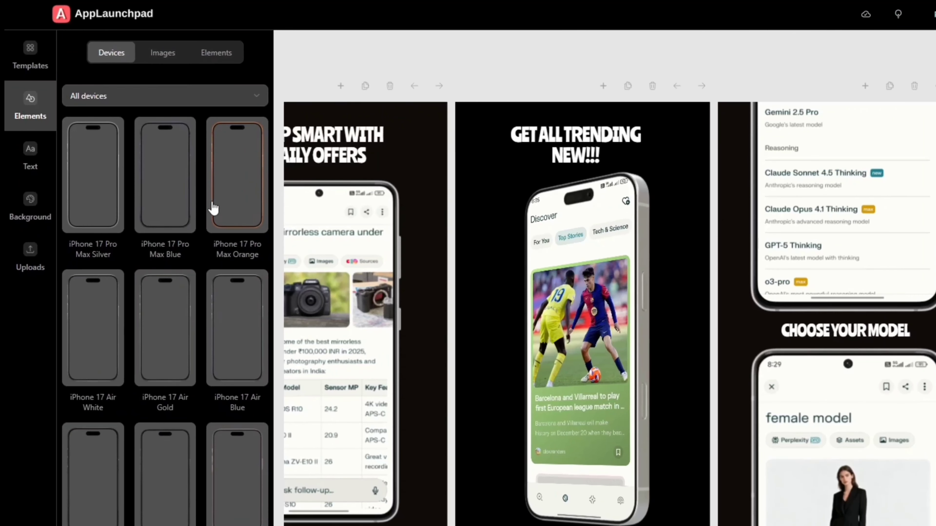
{"action": "scroll", "coordinate": [168, 223], "scroll_direction": "down", "scroll_amount": 10}
{"action": "scroll", "coordinate": [213, 209], "scroll_direction": "down", "scroll_amount": 4}
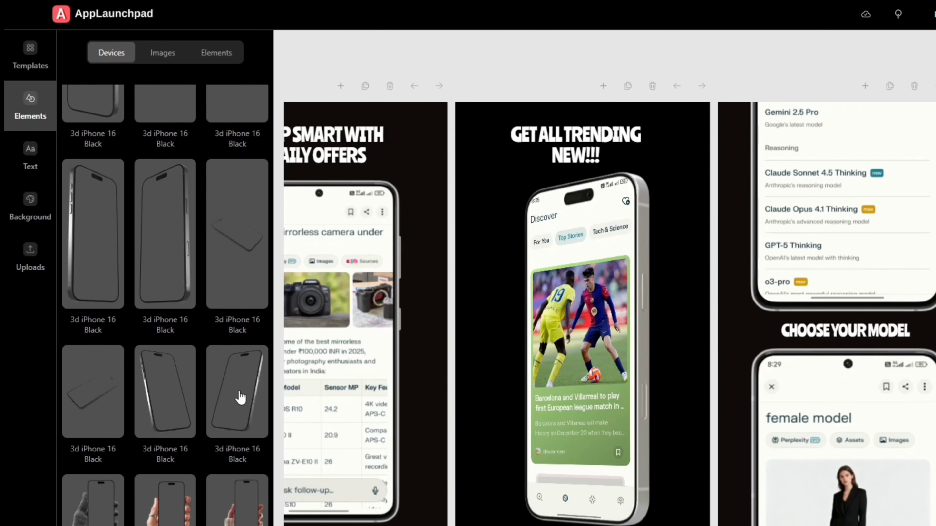
{"action": "left_click", "coordinate": [240, 397]}
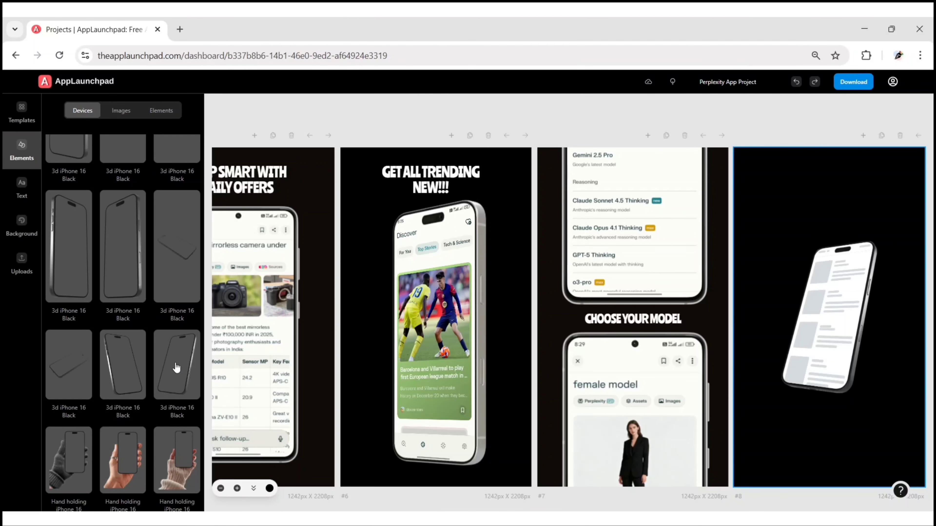
{"action": "left_click", "coordinate": [829, 317]}
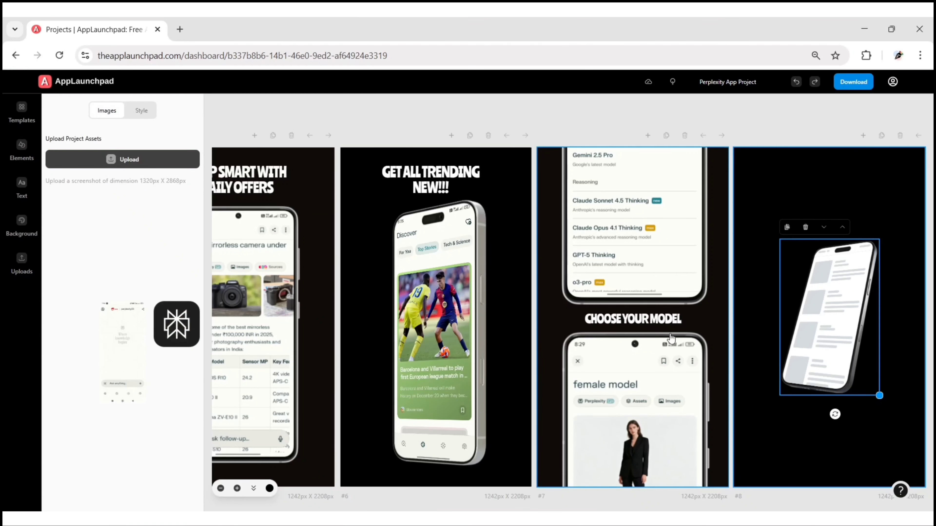
{"action": "left_click", "coordinate": [117, 159]}
{"action": "left_click", "coordinate": [344, 120]}
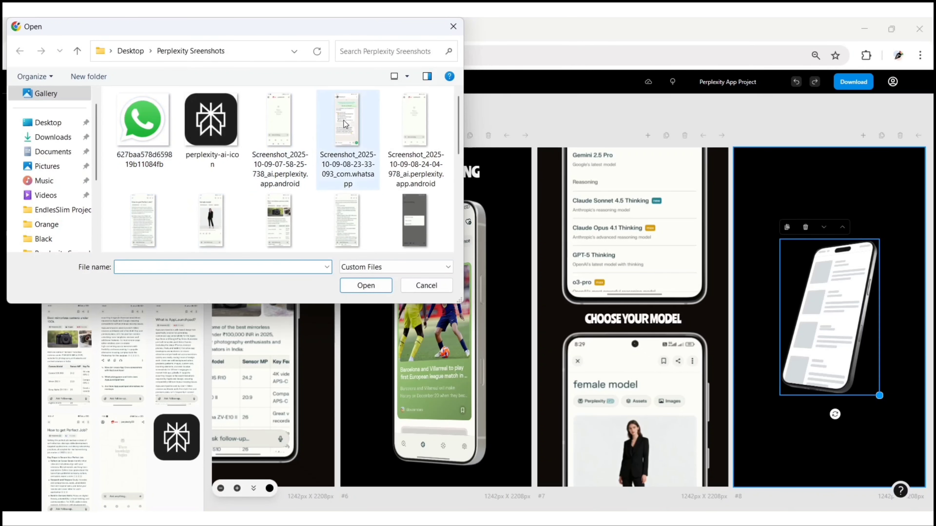
{"action": "left_click", "coordinate": [363, 285]}
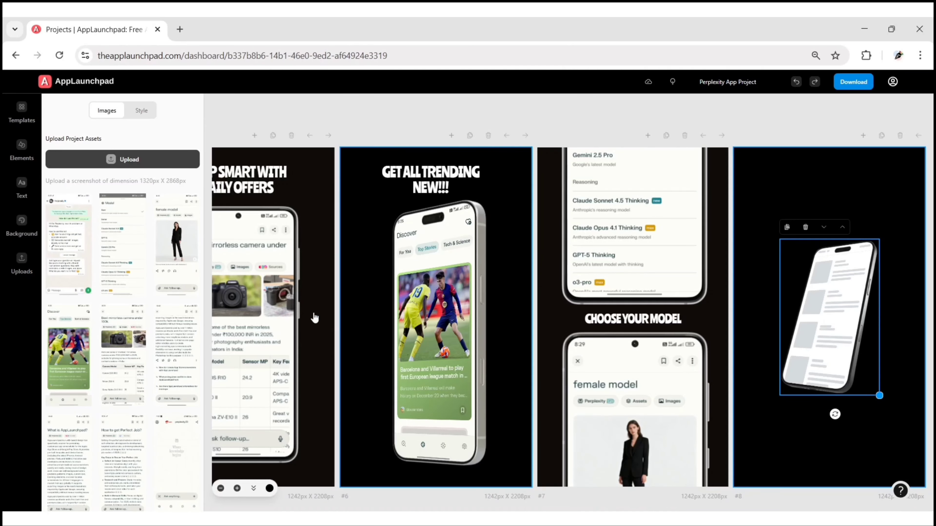
{"action": "left_click", "coordinate": [72, 259]}
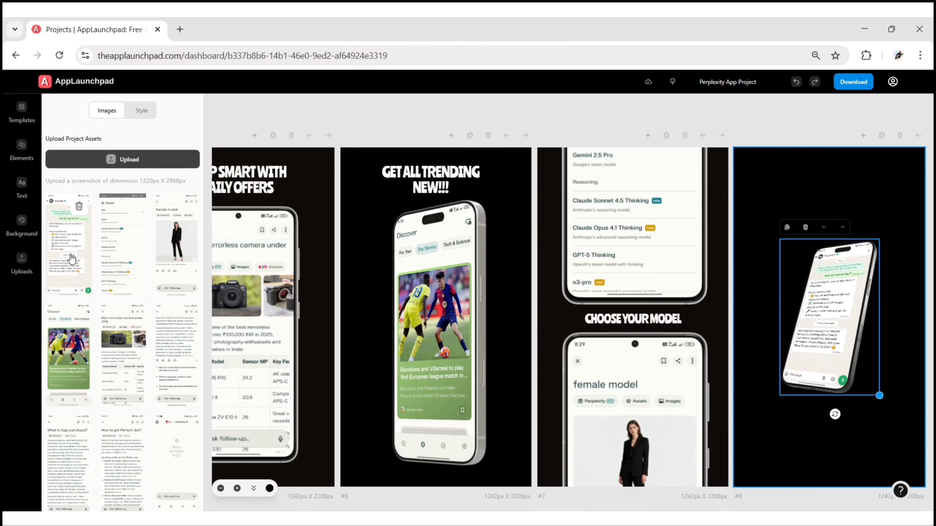
Enlarge the 3D iPhone on screen #8 and position it in the lower part, leaving space for a heading above
{"action": "left_click_drag", "start_coordinate": [838, 339], "coordinate": [836, 364]}
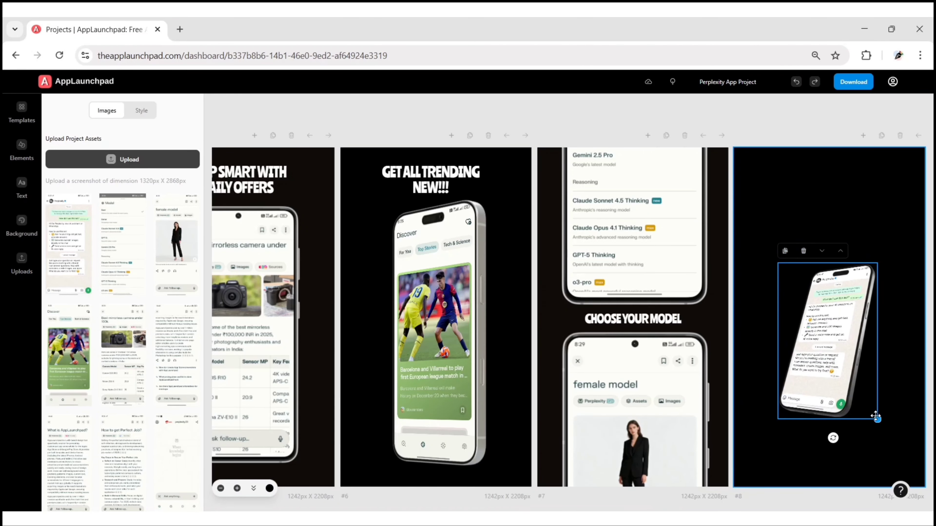
{"action": "left_click_drag", "start_coordinate": [878, 422], "coordinate": [916, 481]}
{"action": "left_click_drag", "start_coordinate": [841, 414], "coordinate": [831, 387]}
{"action": "left_click", "coordinate": [783, 129]}
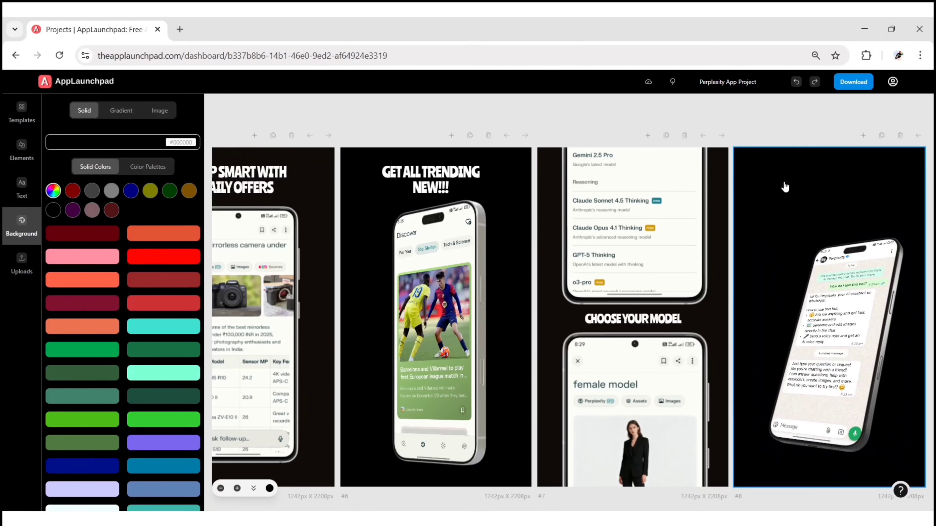
Add a text element to screen #8 and move it into the empty area above the phone
{"action": "left_click", "coordinate": [22, 184]}
{"action": "left_click", "coordinate": [124, 135]}
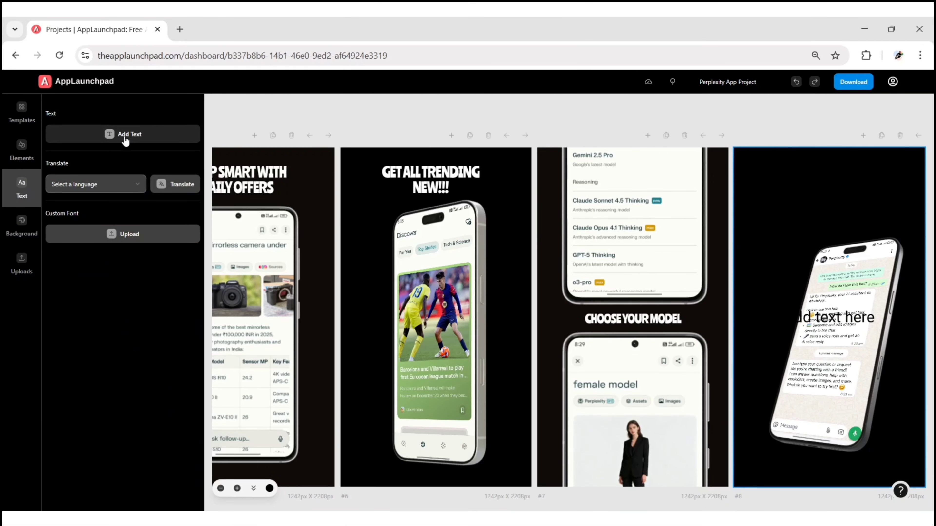
{"action": "left_click", "coordinate": [817, 317]}
{"action": "left_click_drag", "start_coordinate": [820, 317], "coordinate": [817, 192]}
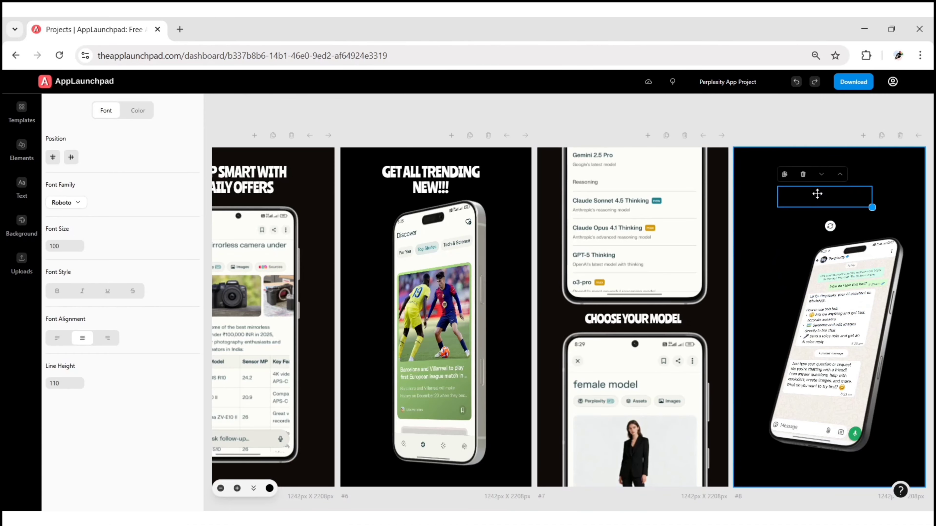
Change the colour of the new text on screen #8 to white
{"action": "left_click", "coordinate": [137, 111]}
{"action": "left_click", "coordinate": [113, 199]}
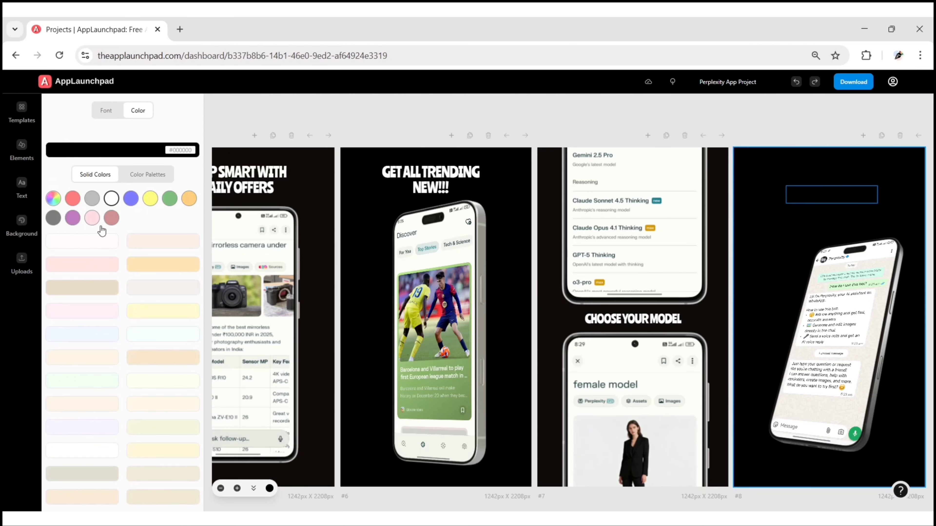
{"action": "left_click", "coordinate": [87, 248]}
{"action": "left_click", "coordinate": [170, 153]}
{"action": "left_click_drag", "start_coordinate": [217, 162], "coordinate": [187, 118]}
{"action": "left_click", "coordinate": [187, 117]}
{"action": "left_click", "coordinate": [271, 117]}
Set the text on screen #8 to the Ranchers font at size 120
{"action": "left_click", "coordinate": [846, 201]}
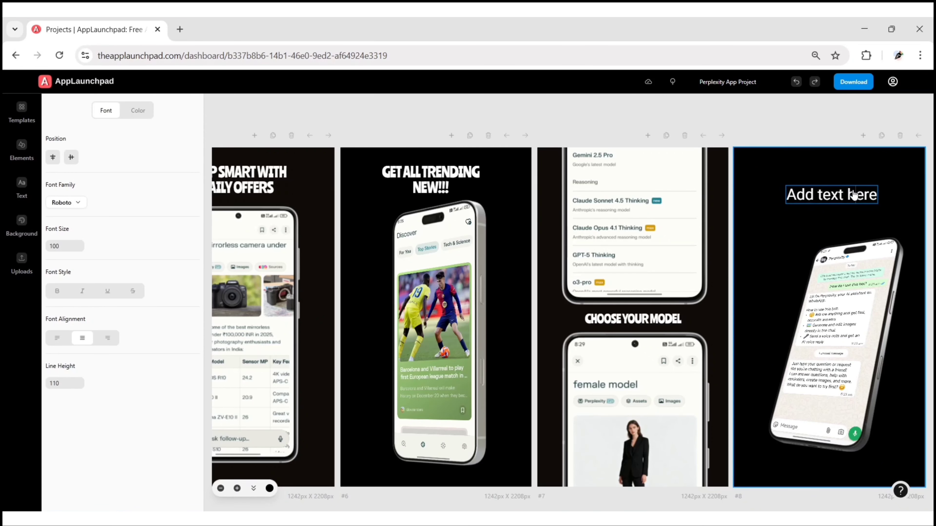
{"action": "left_click", "coordinate": [56, 207]}
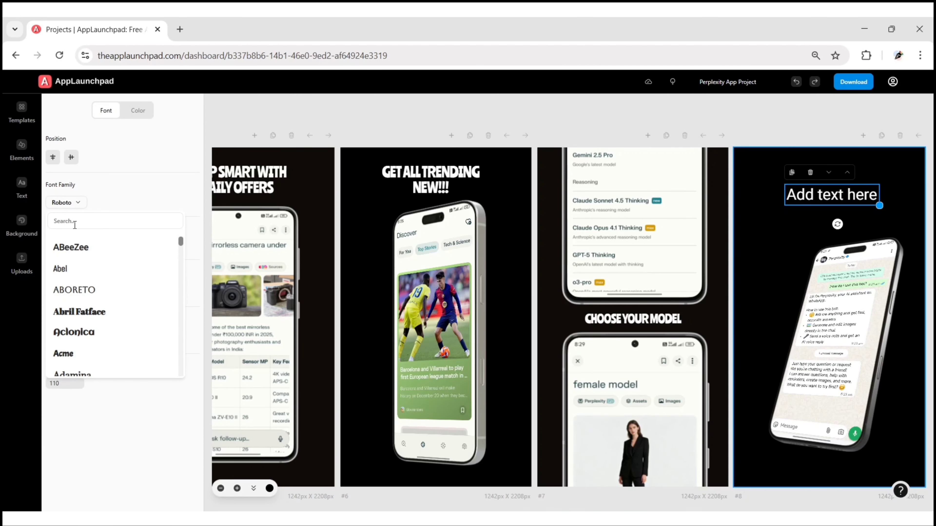
{"action": "type", "text": "RANCHERS"}
{"action": "left_click", "coordinate": [80, 251]}
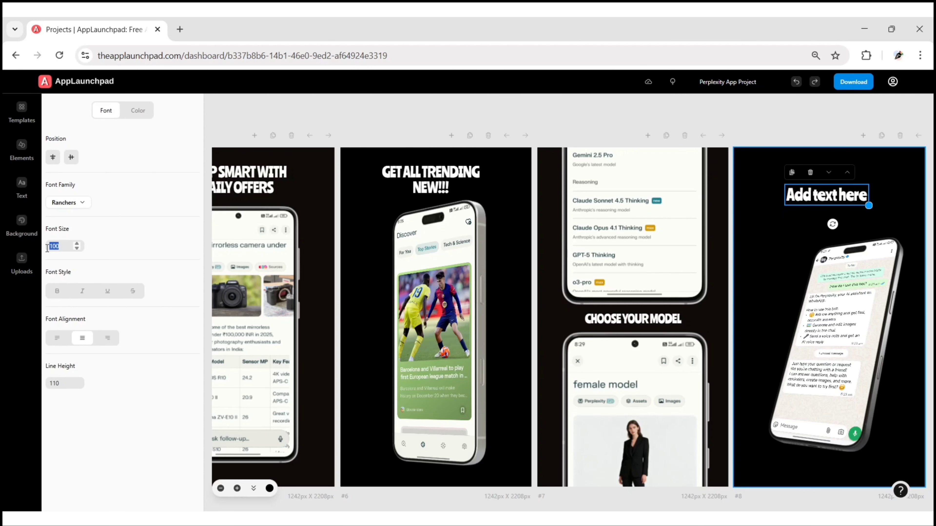
{"action": "type", "text": "120"}
{"action": "left_click", "coordinate": [867, 222]}
Replace the placeholder text on screen #8 with "CHAT WITH WHATSAPP" on two lines and move it up and left, above the phone
{"action": "double_click", "coordinate": [806, 217]}
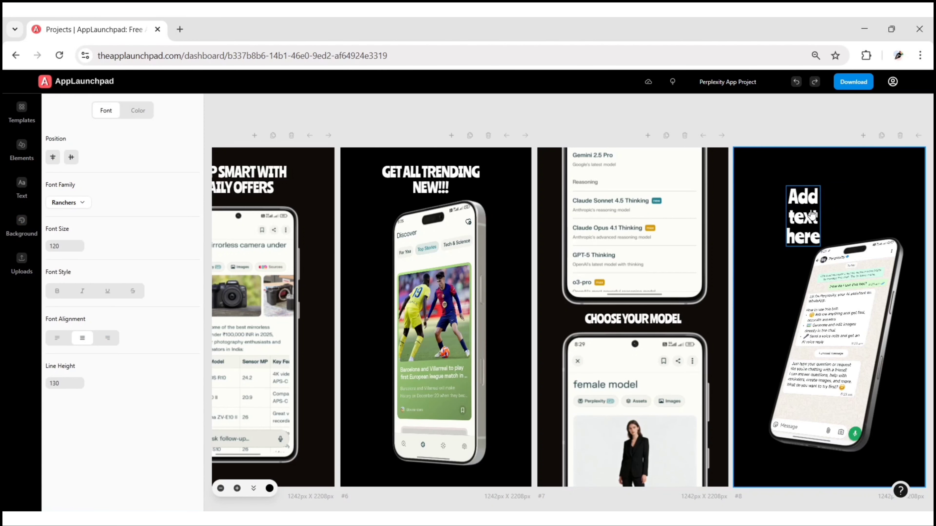
{"action": "key", "text": "ctrl+a"}
{"action": "type", "text": "CHAT WITH"}
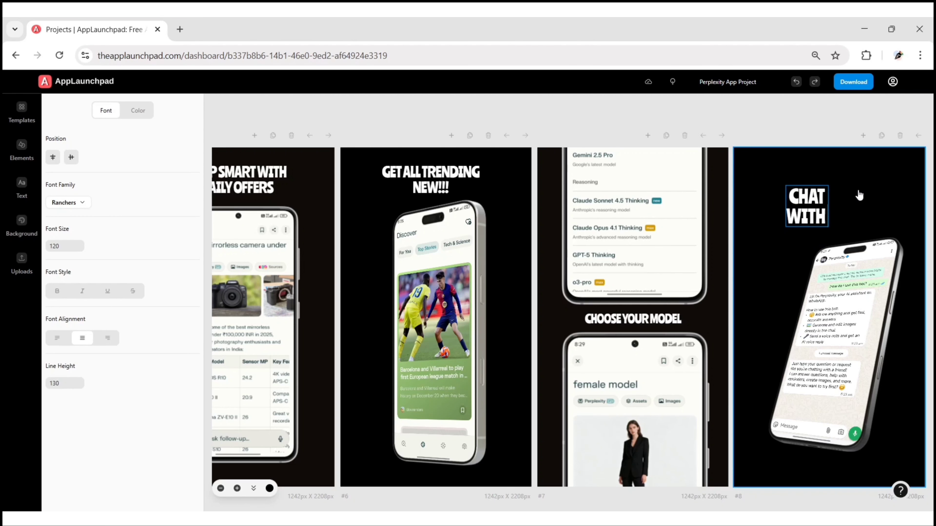
{"action": "type", "text": " WHATSAPP"}
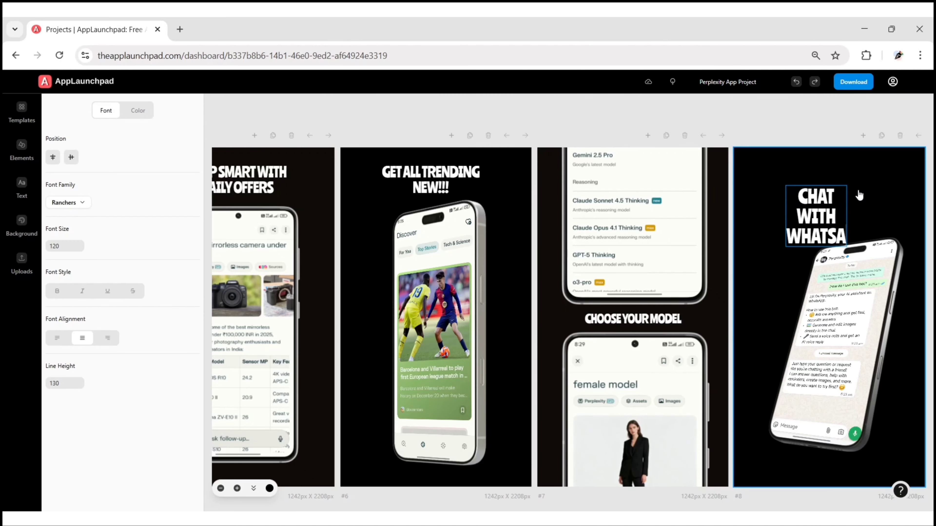
{"action": "left_click", "coordinate": [876, 168]}
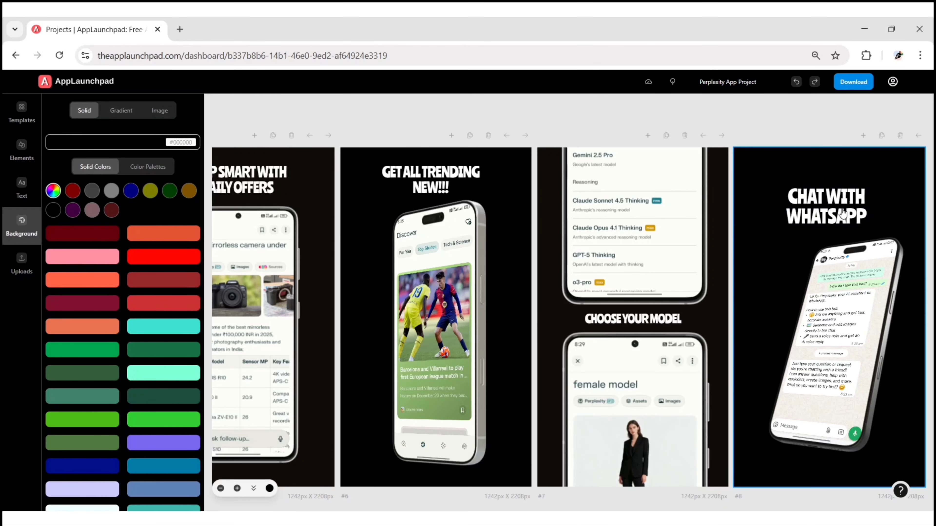
{"action": "left_click_drag", "start_coordinate": [842, 215], "coordinate": [817, 201]}
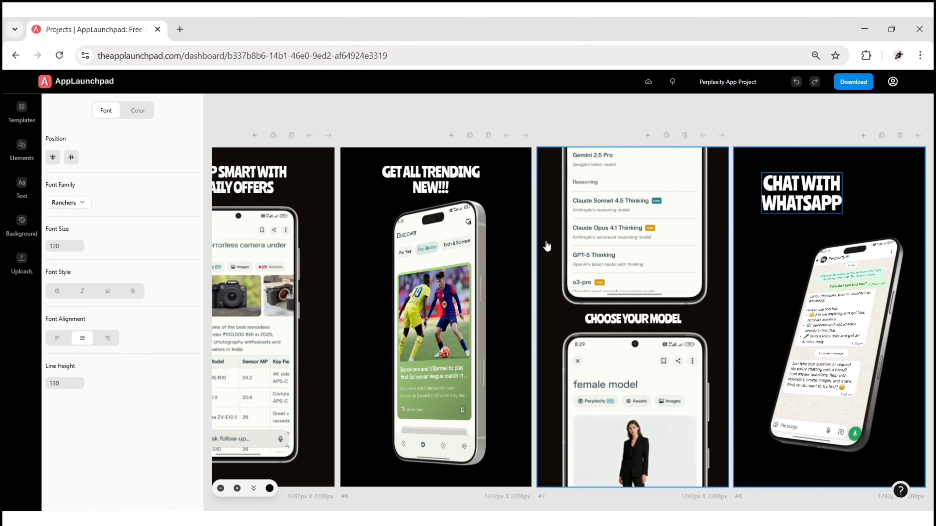
Upload the WhatsApp logo image to the project assets
{"action": "left_click", "coordinate": [21, 264]}
{"action": "left_click", "coordinate": [112, 162]}
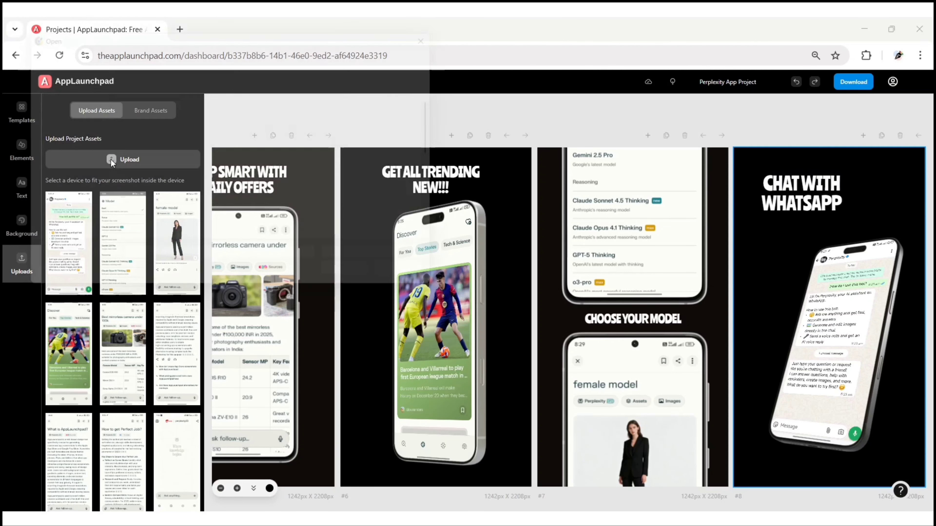
{"action": "left_click", "coordinate": [134, 132]}
{"action": "left_click", "coordinate": [353, 287]}
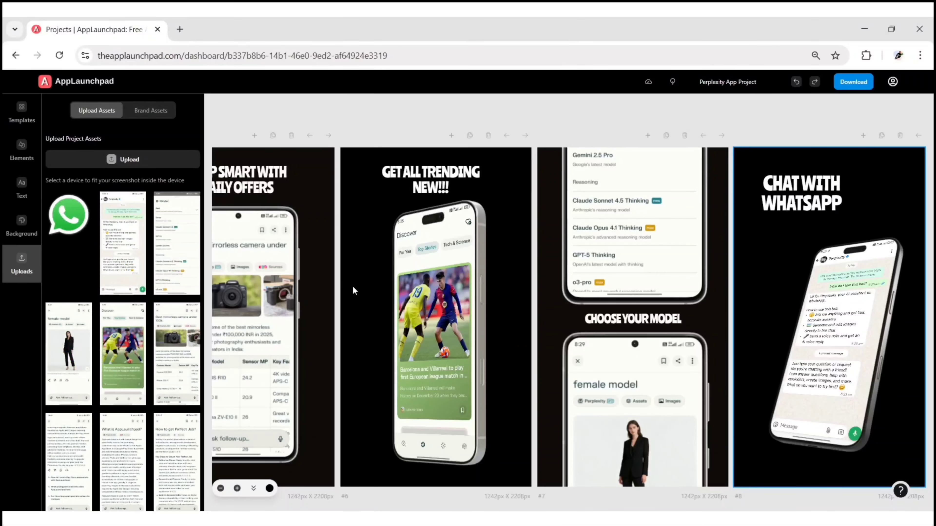
Insert the WhatsApp logo on screen #8 and place it to the right of the heading
{"action": "left_click", "coordinate": [68, 228]}
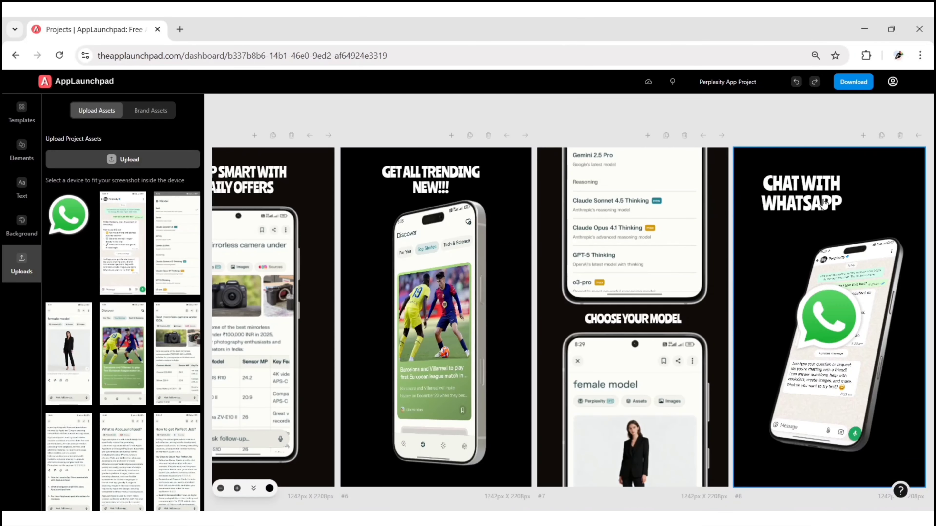
{"action": "left_click", "coordinate": [835, 299]}
{"action": "left_click_drag", "start_coordinate": [870, 356], "coordinate": [877, 199]}
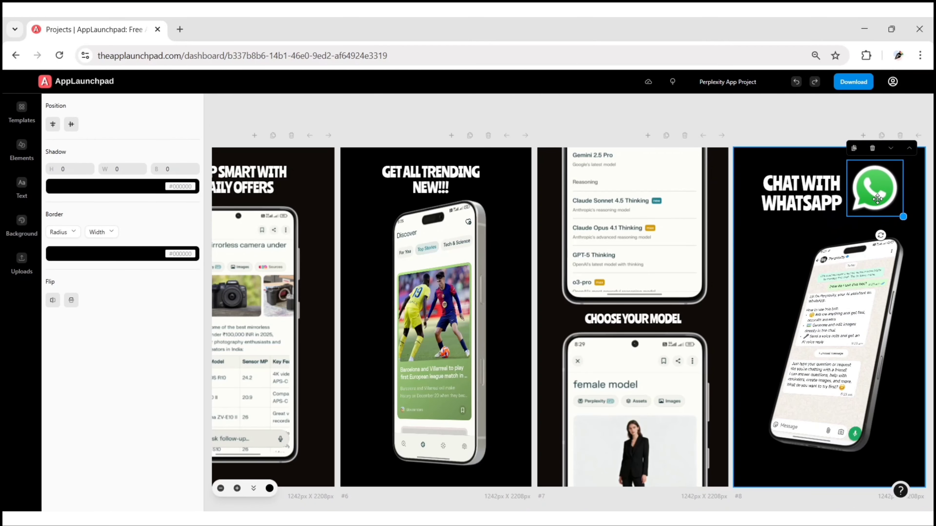
{"action": "left_click", "coordinate": [804, 267]}
Add a curved arrow element to screen #8 and change its colour to white
{"action": "left_click", "coordinate": [22, 151]}
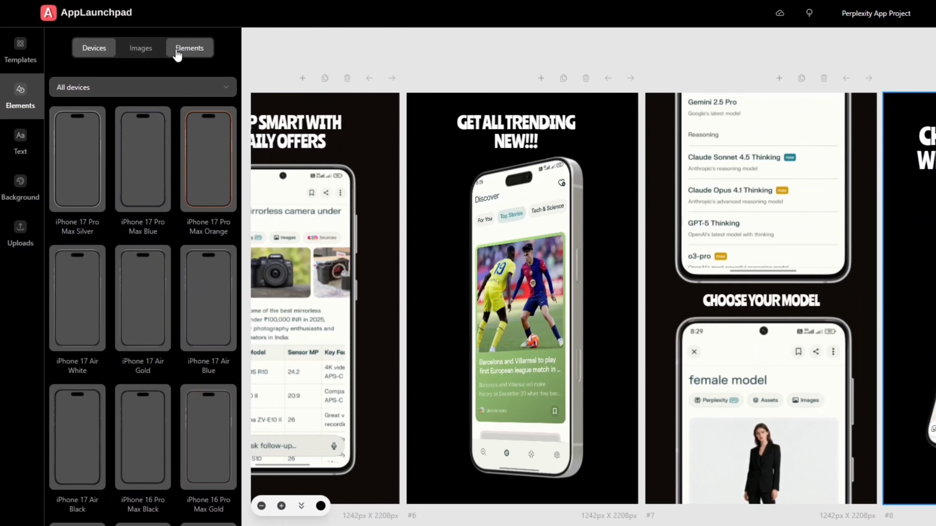
{"action": "left_click", "coordinate": [177, 53]}
{"action": "left_click", "coordinate": [87, 109]}
{"action": "scroll", "coordinate": [112, 154], "scroll_direction": "down", "scroll_amount": 2}
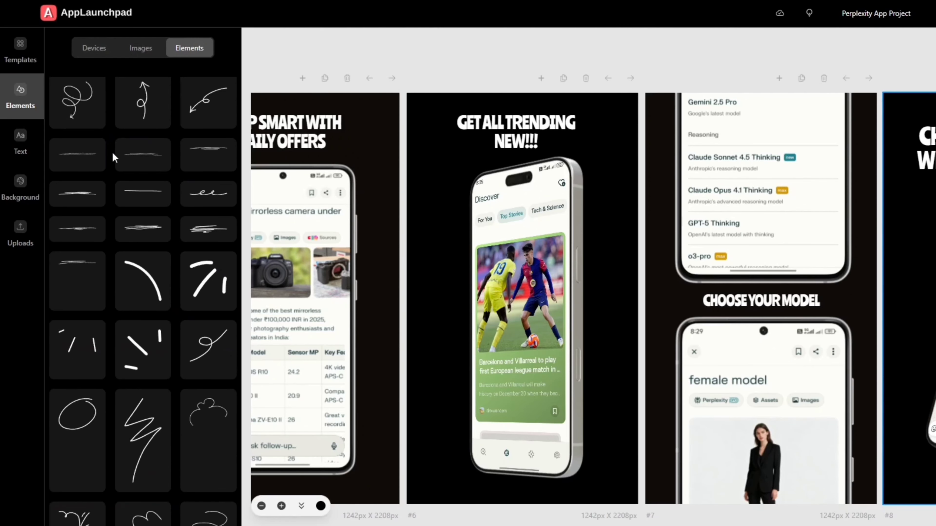
{"action": "scroll", "coordinate": [112, 158], "scroll_direction": "down", "scroll_amount": 10}
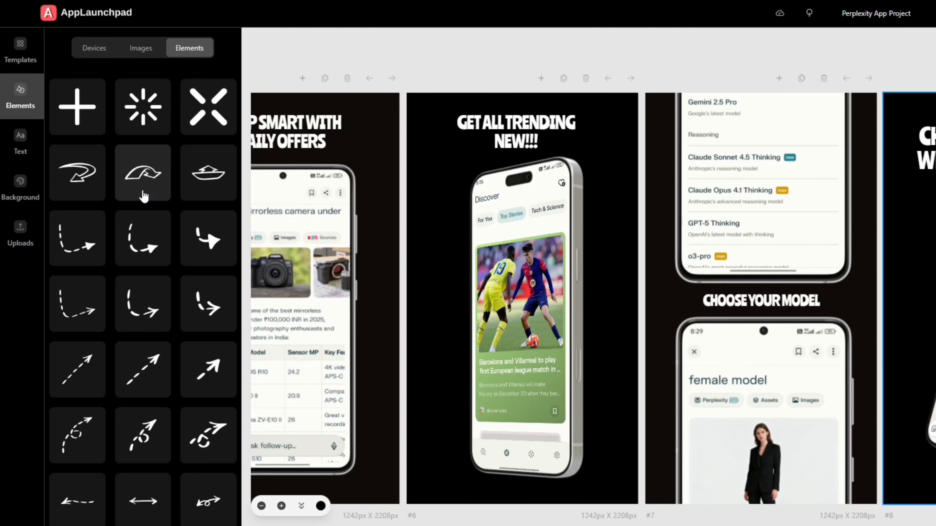
{"action": "scroll", "coordinate": [144, 196], "scroll_direction": "down", "scroll_amount": 4}
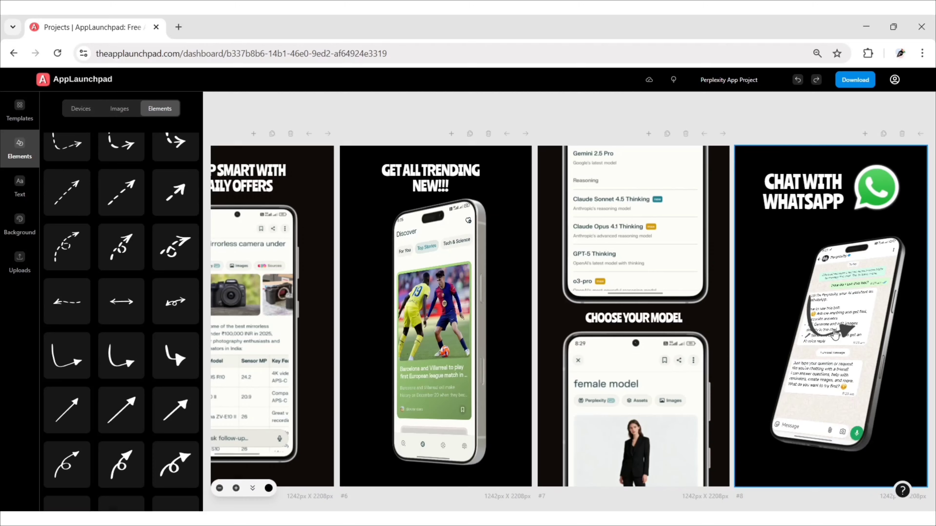
{"action": "left_click", "coordinate": [143, 346]}
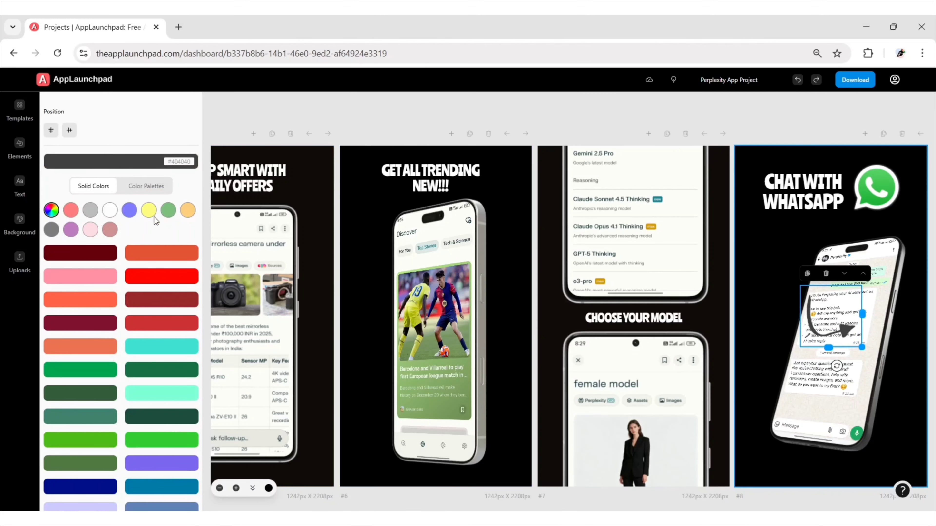
{"action": "left_click", "coordinate": [169, 165]}
{"action": "left_click_drag", "start_coordinate": [203, 174], "coordinate": [202, 147]}
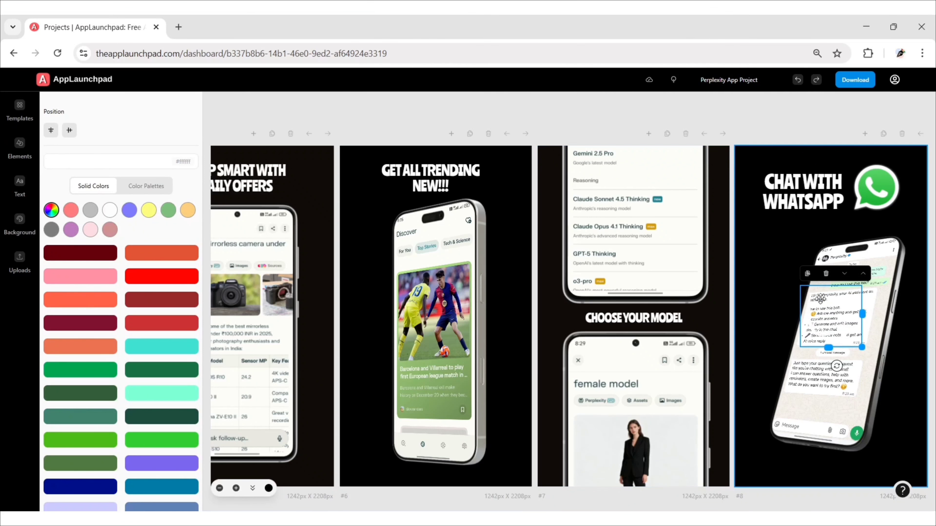
Rotate and shrink the white arrow and position it below the heading so that it points at the phone
{"action": "left_click_drag", "start_coordinate": [820, 299], "coordinate": [787, 294]}
{"action": "left_click", "coordinate": [785, 258]}
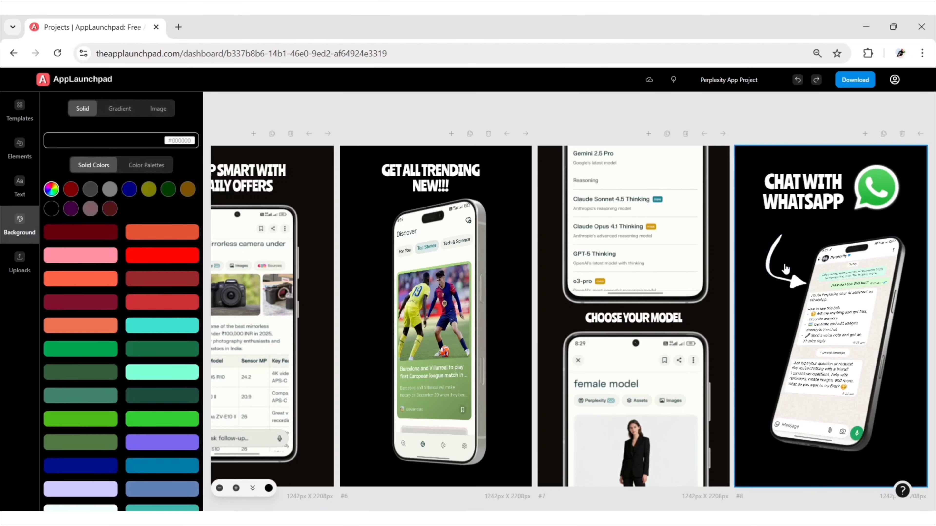
{"action": "left_click_drag", "start_coordinate": [785, 268], "coordinate": [773, 250]}
{"action": "left_click", "coordinate": [775, 133]}
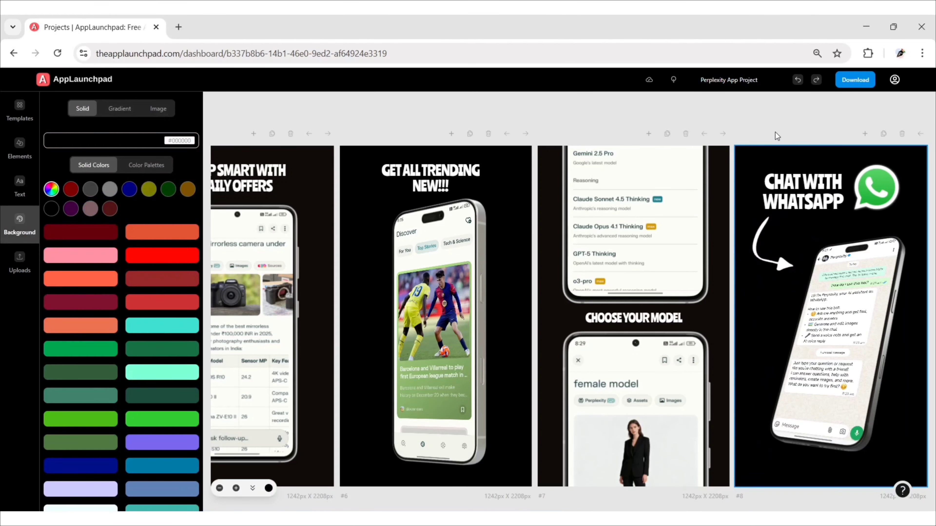
{"action": "left_click", "coordinate": [779, 258]}
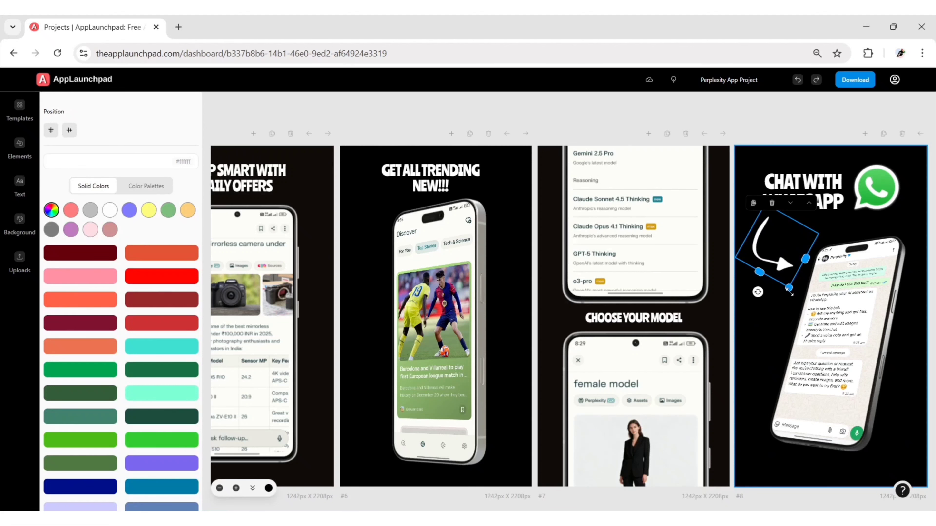
{"action": "left_click_drag", "start_coordinate": [789, 288], "coordinate": [785, 279]}
{"action": "mouse_move", "coordinate": [780, 245]}
{"action": "left_mouse_down"}
{"action": "mouse_move", "coordinate": [799, 244]}
{"action": "mouse_move", "coordinate": [791, 243]}
{"action": "left_mouse_up"}
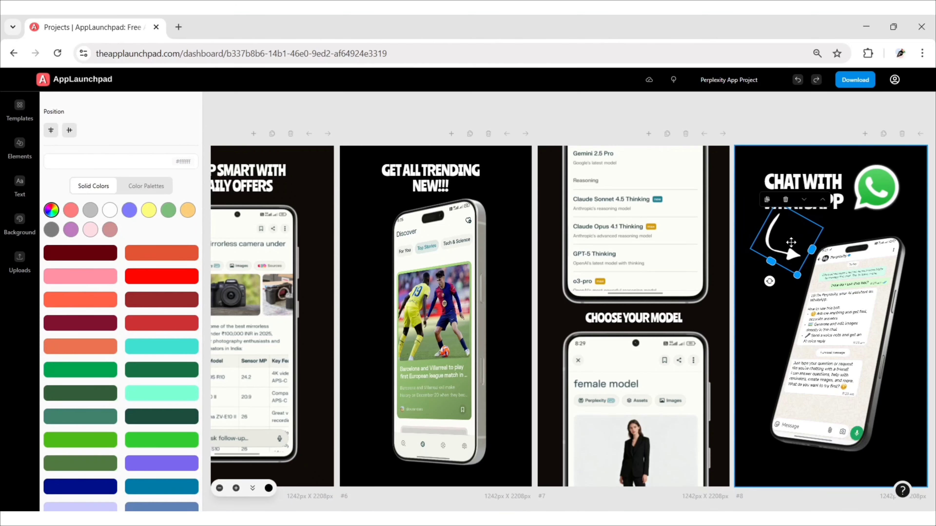
{"action": "left_click", "coordinate": [789, 314]}
{"action": "left_click", "coordinate": [752, 299]}
Shrink the WhatsApp logo slightly and realign it beside the heading on screen #8
{"action": "left_click_drag", "start_coordinate": [866, 201], "coordinate": [866, 207]}
{"action": "mouse_move", "coordinate": [906, 222]}
{"action": "left_mouse_down"}
{"action": "mouse_move", "coordinate": [878, 200]}
{"action": "mouse_move", "coordinate": [891, 213]}
{"action": "left_mouse_up"}
{"action": "left_click_drag", "start_coordinate": [878, 199], "coordinate": [885, 199]}
{"action": "left_click", "coordinate": [821, 157]}
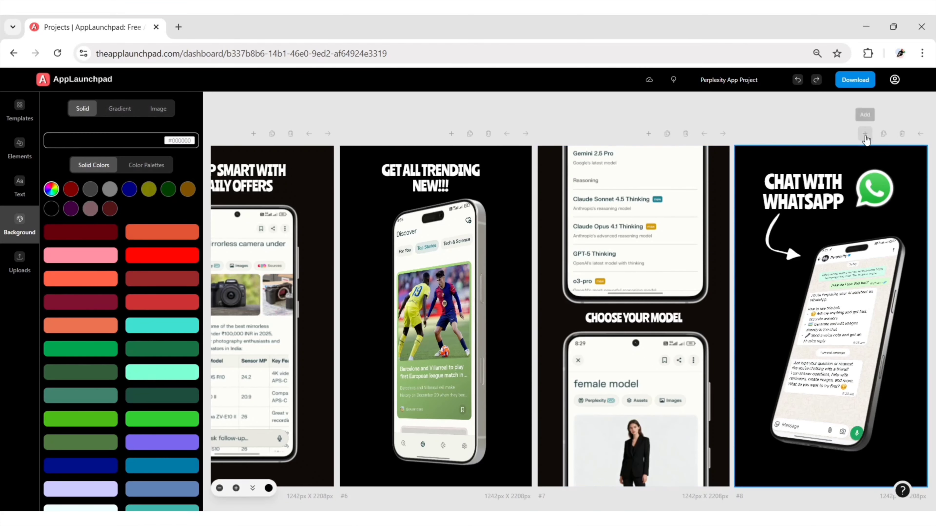
Add a blank screen #9 after screen #8 and set its background to solid black (#000000)
{"action": "left_click", "coordinate": [846, 134]}
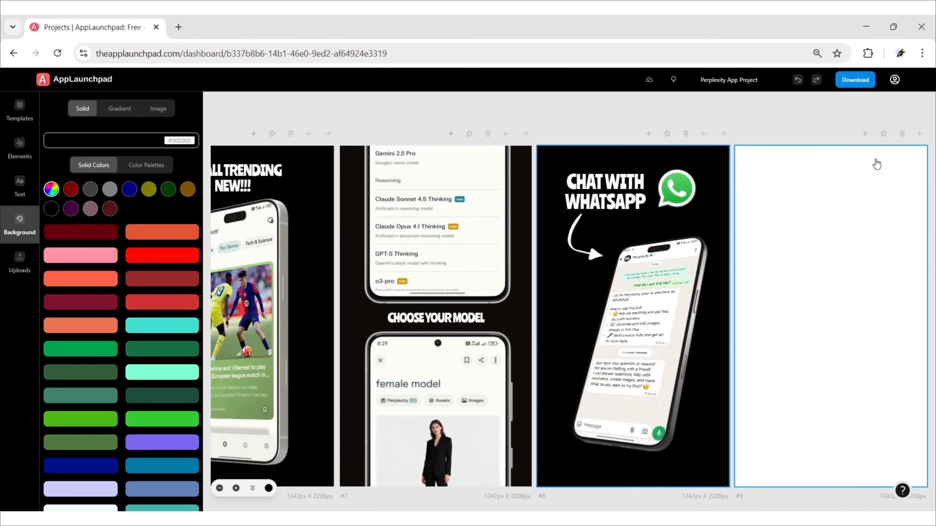
{"action": "left_click", "coordinate": [168, 143]}
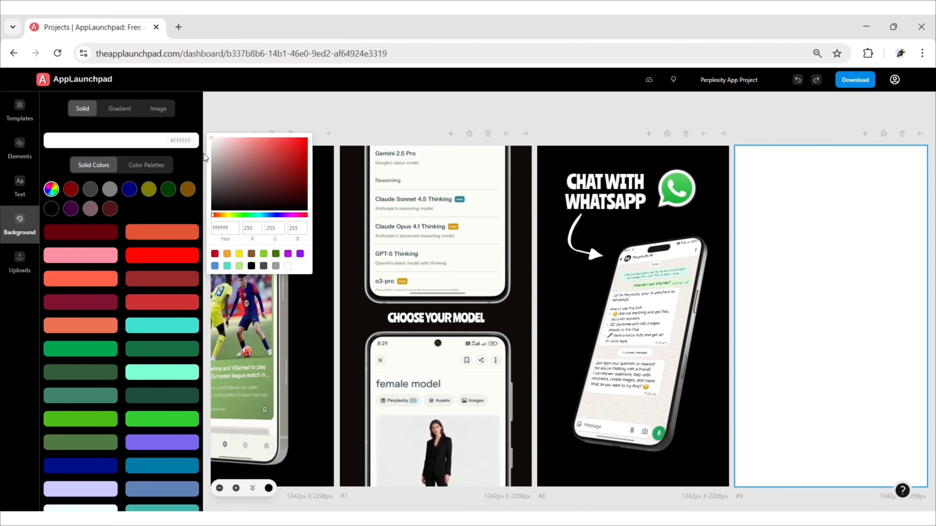
{"action": "left_click", "coordinate": [262, 253]}
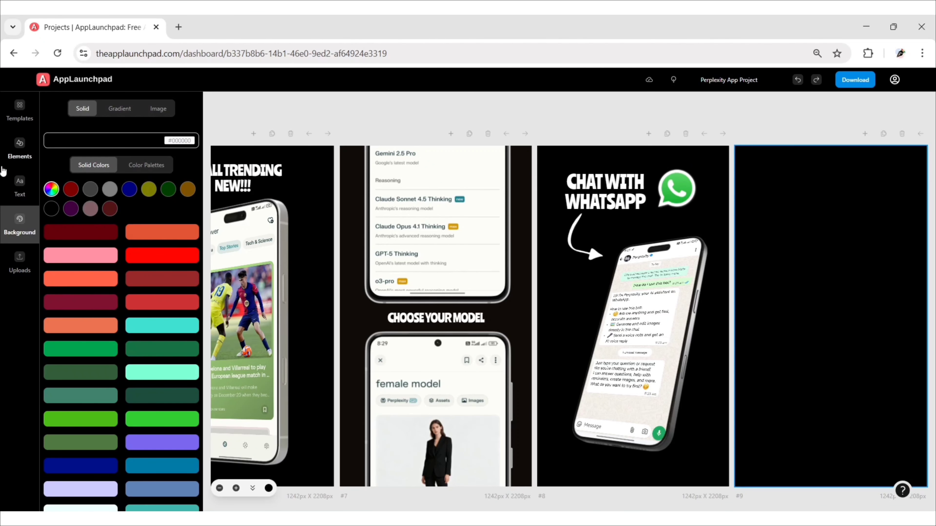
Add an iPhone 17 Pro Max Silver to screen #9, enlarge it and position it running off the lower edge, leaving room above
{"action": "left_click", "coordinate": [11, 158]}
{"action": "left_click", "coordinate": [67, 198]}
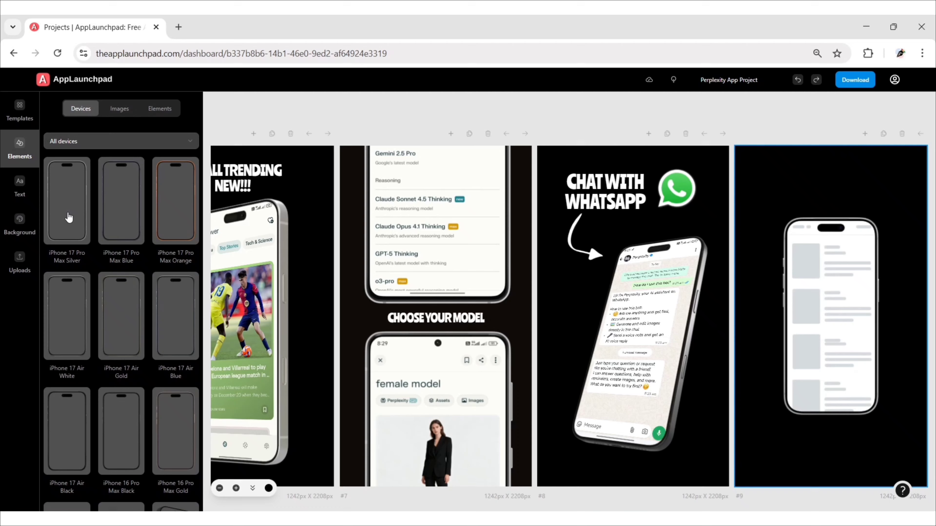
{"action": "left_click", "coordinate": [816, 347]}
{"action": "left_click_drag", "start_coordinate": [881, 417], "coordinate": [907, 475]}
{"action": "left_click_drag", "start_coordinate": [833, 358], "coordinate": [821, 422]}
{"action": "left_click", "coordinate": [758, 366]}
{"action": "left_click", "coordinate": [830, 350]}
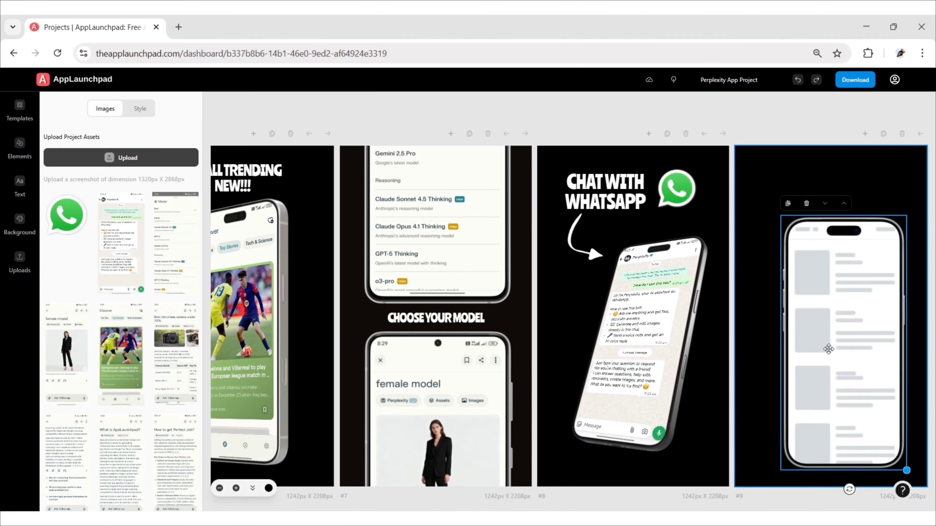
{"action": "left_click_drag", "start_coordinate": [830, 350], "coordinate": [816, 423]}
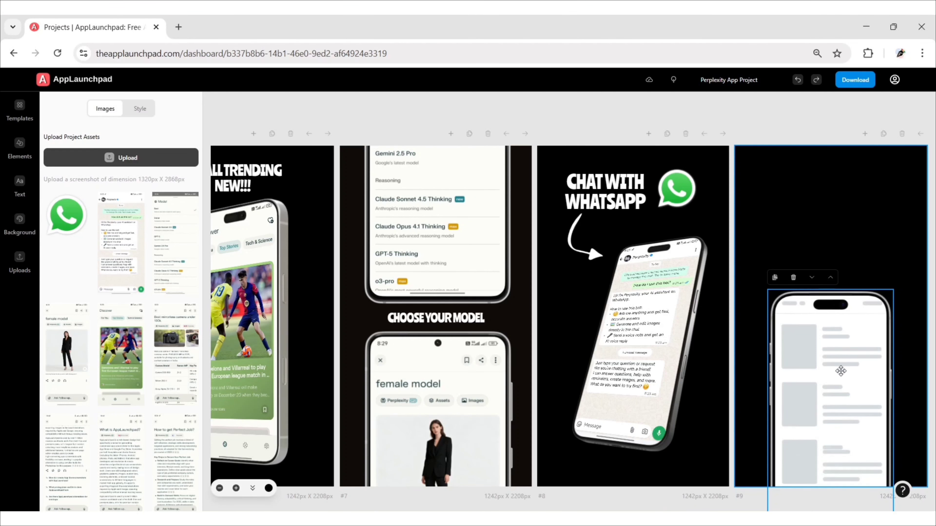
{"action": "left_click_drag", "start_coordinate": [841, 371], "coordinate": [815, 253]}
{"action": "left_click_drag", "start_coordinate": [869, 427], "coordinate": [883, 458]}
{"action": "left_click_drag", "start_coordinate": [822, 369], "coordinate": [845, 445]}
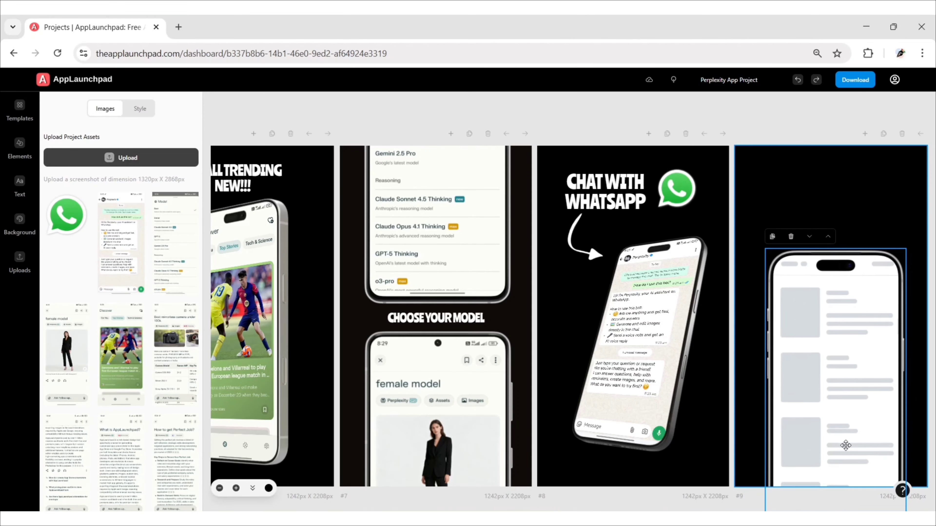
{"action": "left_click", "coordinate": [121, 158]}
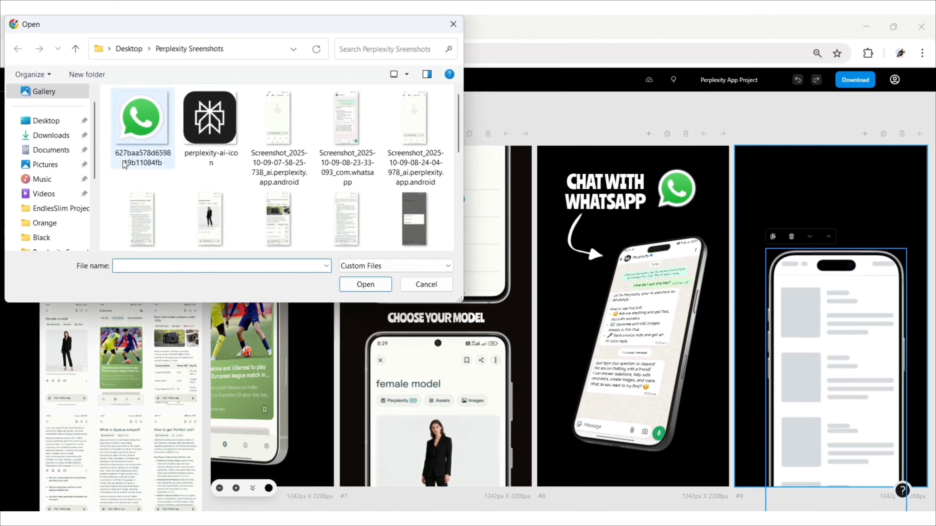
{"action": "scroll", "coordinate": [236, 160], "scroll_direction": "down", "scroll_amount": 3}
{"action": "scroll", "coordinate": [237, 163], "scroll_direction": "up", "scroll_amount": 1}
{"action": "left_click", "coordinate": [279, 148]}
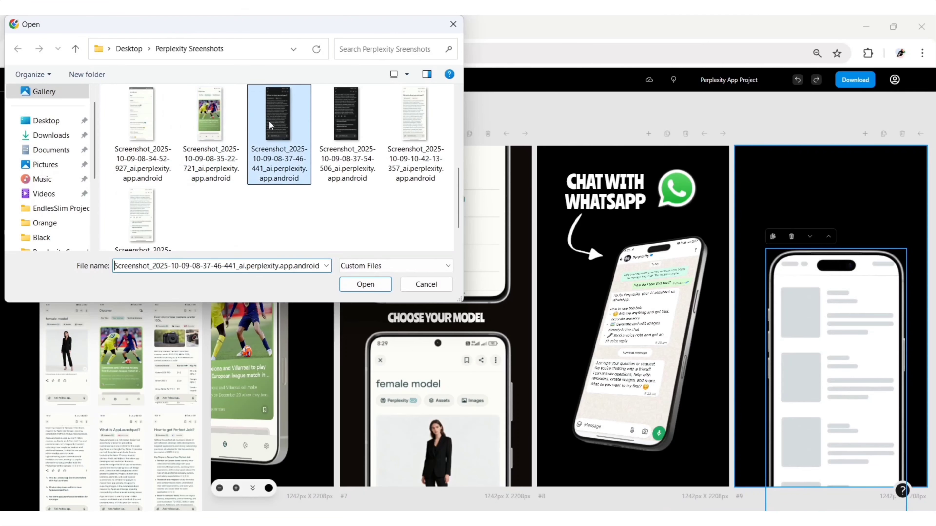
{"action": "left_click", "coordinate": [367, 284]}
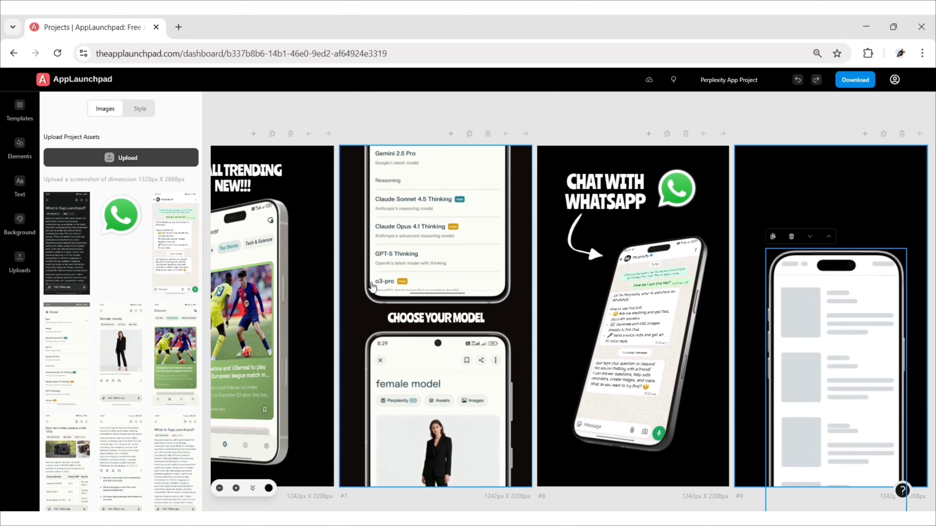
{"action": "left_click", "coordinate": [75, 264]}
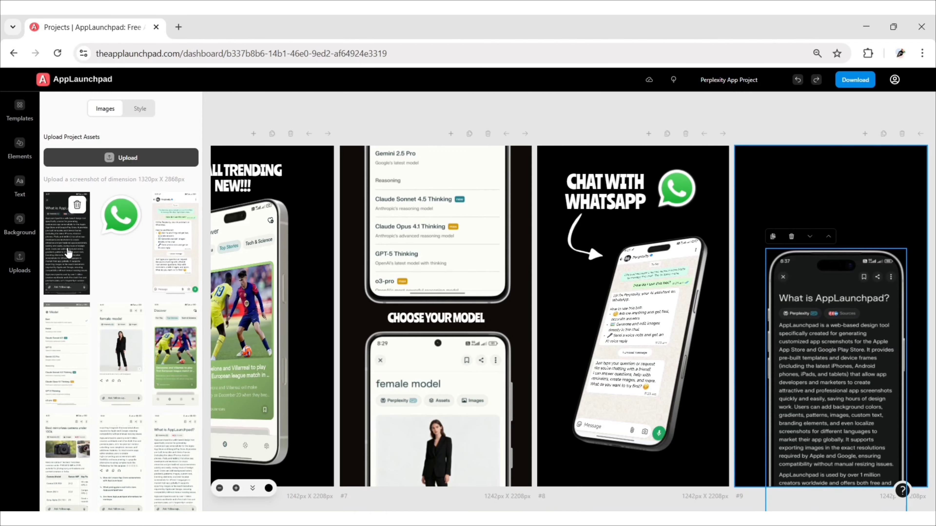
Add a text element to screen #9 and change its colour to white
{"action": "left_click", "coordinate": [19, 188]}
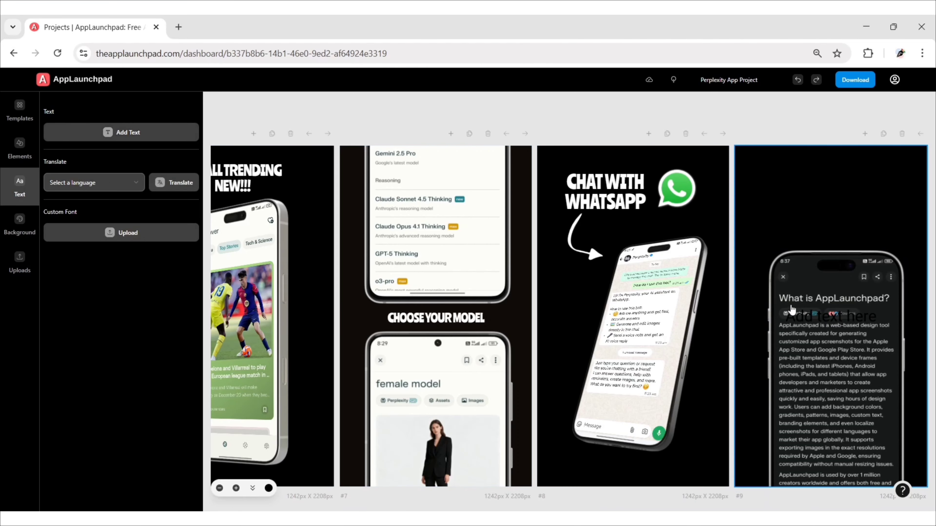
{"action": "left_click", "coordinate": [136, 109]}
{"action": "left_click", "coordinate": [180, 153]}
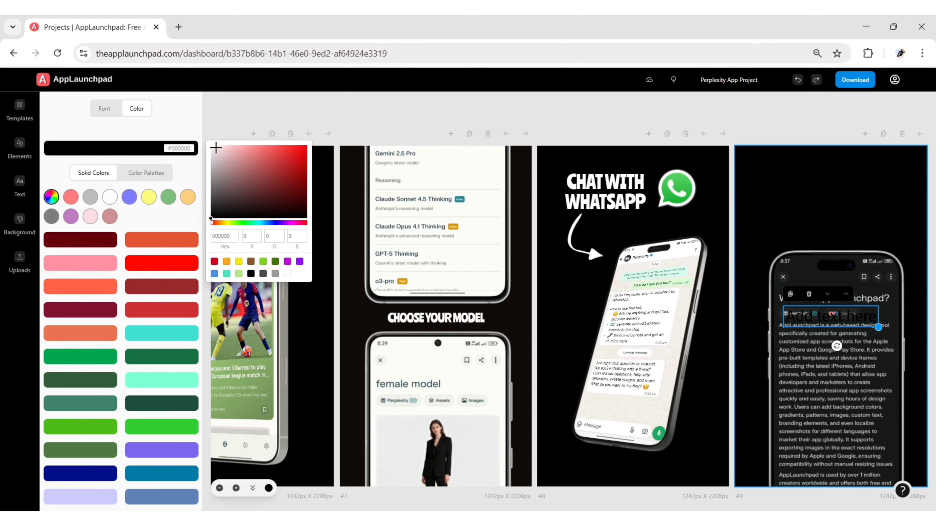
{"action": "left_click_drag", "start_coordinate": [215, 147], "coordinate": [205, 141]}
{"action": "left_click", "coordinate": [204, 140]}
Set the new text element on screen #9 to the Ranchers font at size 120
{"action": "left_click", "coordinate": [104, 114]}
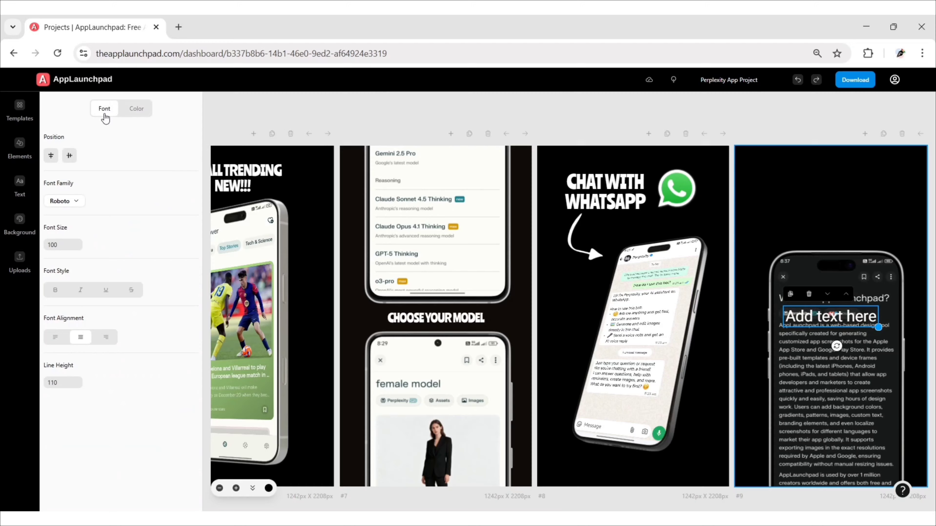
{"action": "left_click", "coordinate": [75, 204]}
{"action": "type", "text": "RANCHERS"}
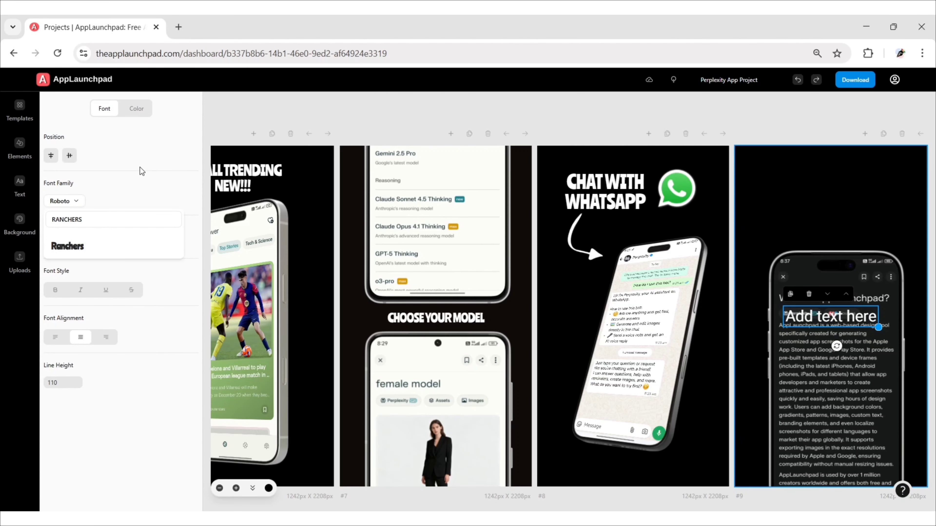
{"action": "left_click", "coordinate": [63, 246]}
{"action": "type", "text": "120"}
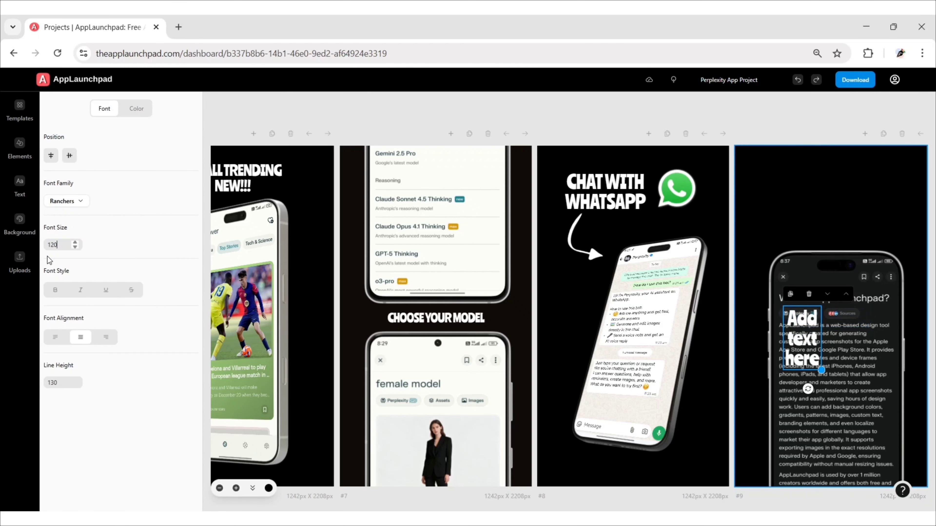
Replace the text on screen #9 with "DARK THEME AT NIGHT", widen it to two lines and centre it above the phone
{"action": "left_click_drag", "start_coordinate": [796, 332], "coordinate": [775, 195]}
{"action": "key", "text": "BackSpace"}
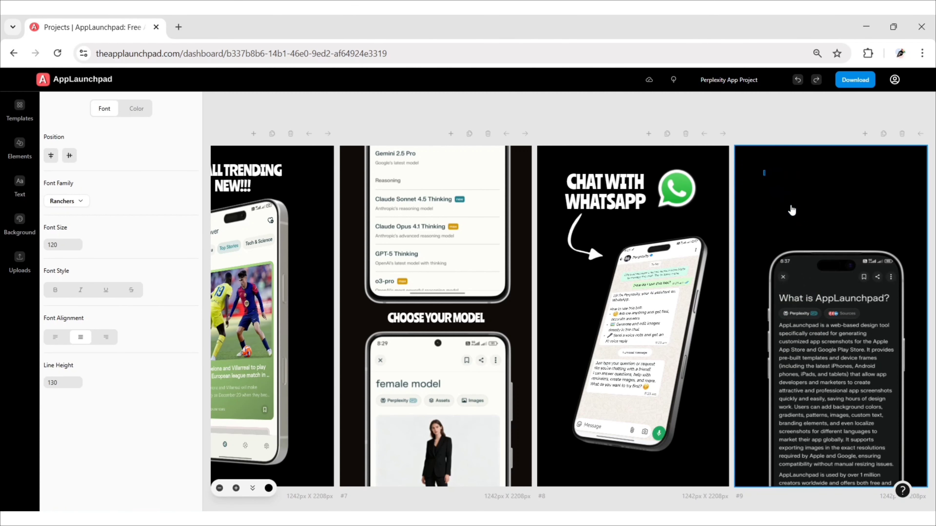
{"action": "type", "text": "DARK THEME AT NIGHT"}
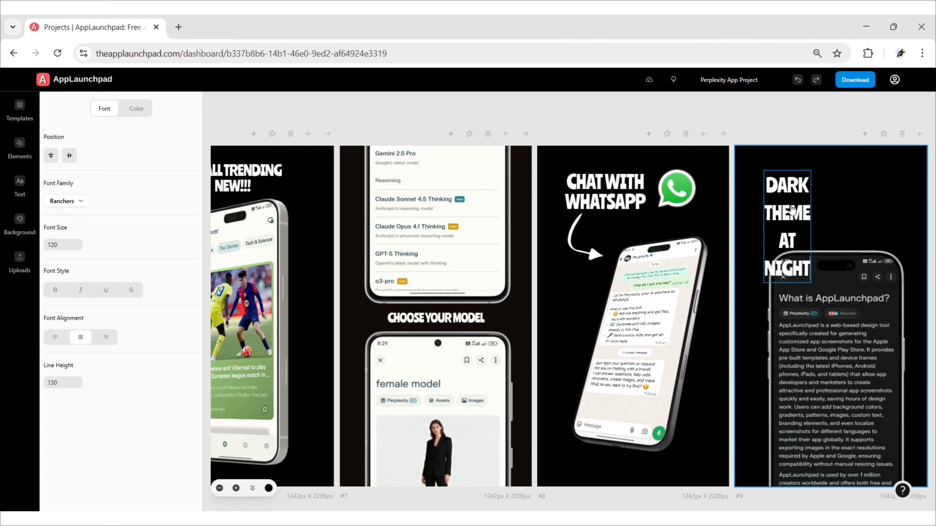
{"action": "left_click", "coordinate": [770, 203]}
{"action": "left_click_drag", "start_coordinate": [813, 255], "coordinate": [864, 254]}
{"action": "left_click", "coordinate": [901, 212]}
{"action": "left_click_drag", "start_coordinate": [815, 195], "coordinate": [836, 191]}
{"action": "left_click", "coordinate": [895, 217]}
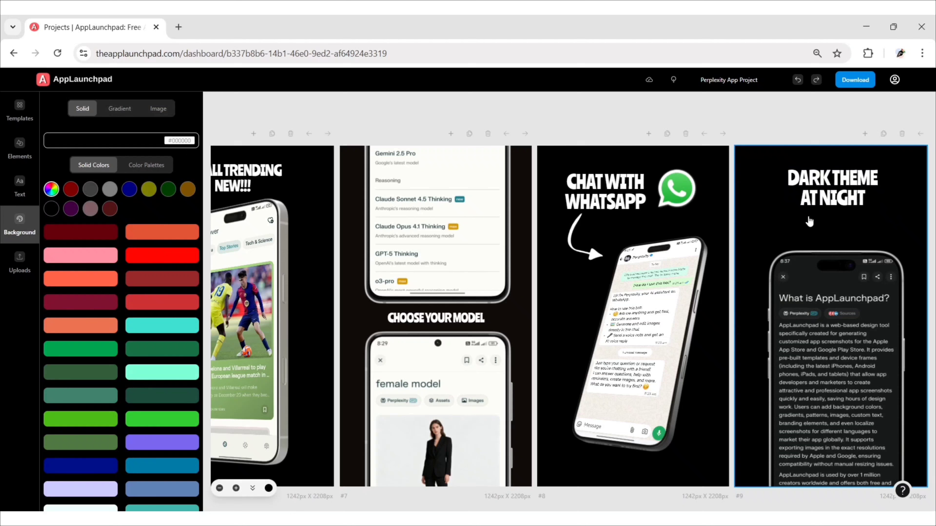
Add a crescent moon icon from the icon elements to screen #9
{"action": "left_click", "coordinate": [21, 148]}
{"action": "left_click", "coordinate": [159, 112]}
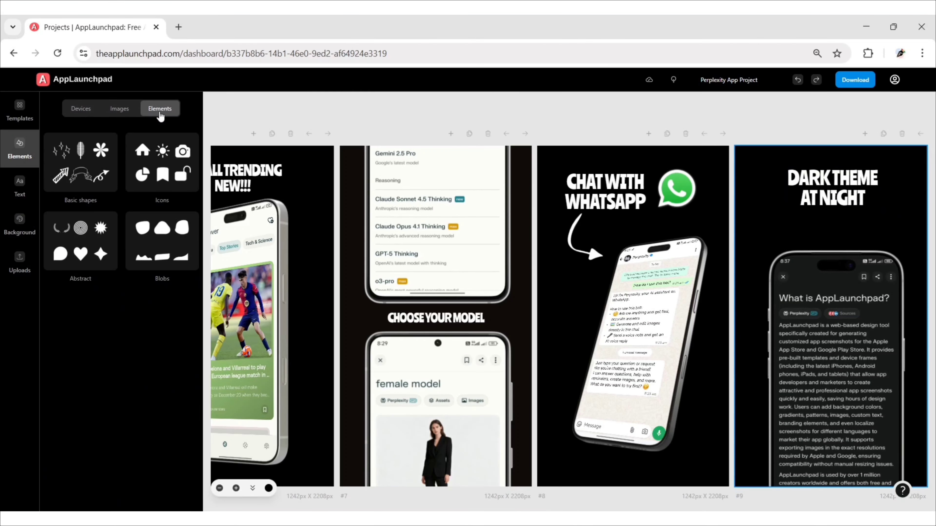
{"action": "left_click", "coordinate": [162, 164]}
{"action": "scroll", "coordinate": [137, 230], "scroll_direction": "down", "scroll_amount": 15}
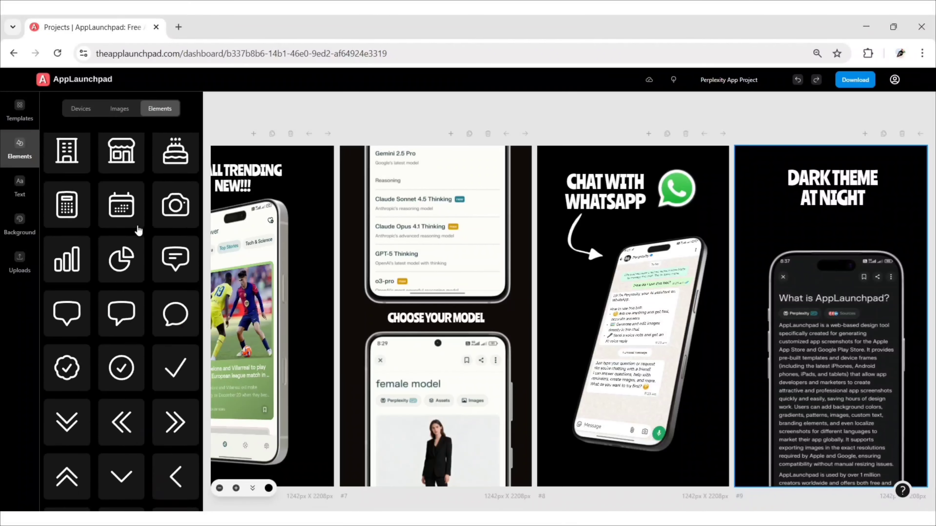
{"action": "scroll", "coordinate": [138, 230], "scroll_direction": "down", "scroll_amount": 20}
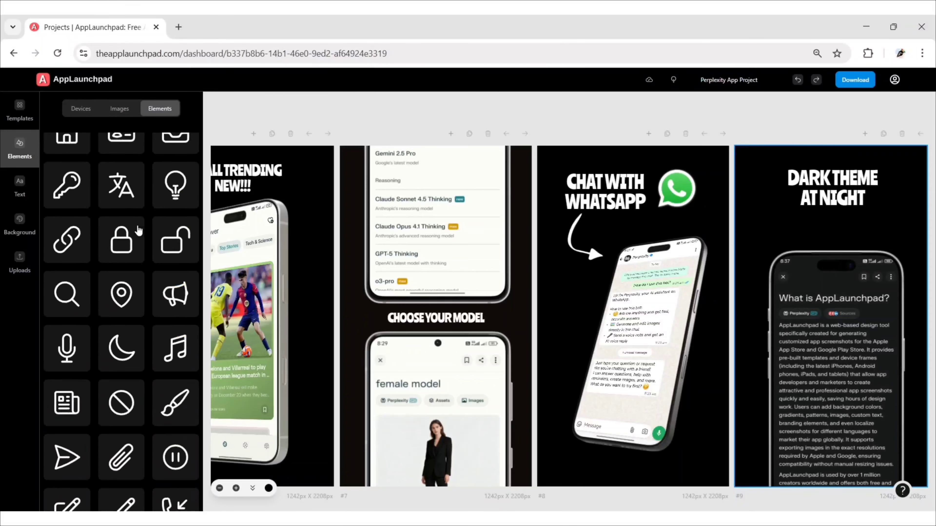
{"action": "scroll", "coordinate": [139, 230], "scroll_direction": "down", "scroll_amount": 2}
{"action": "left_click", "coordinate": [123, 292]}
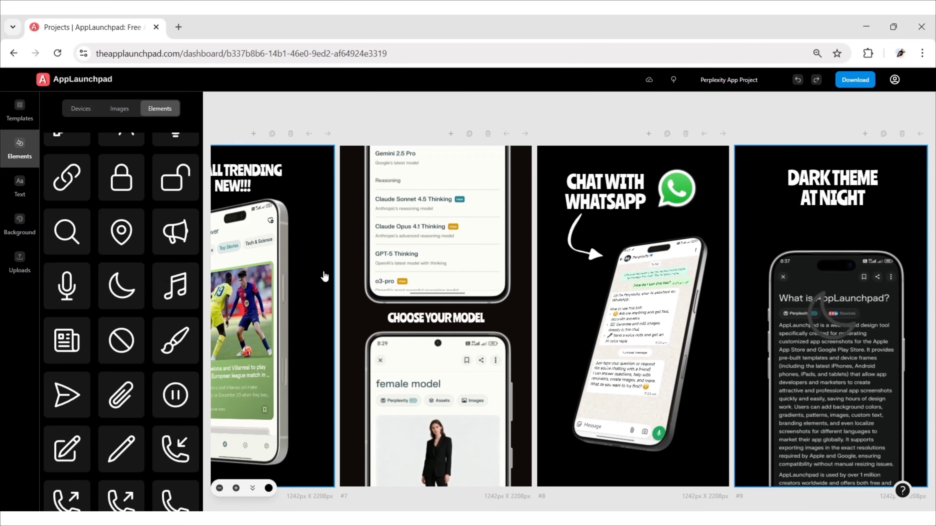
Change the moon icon's colour to white (#ffffff)
{"action": "left_click", "coordinate": [174, 161]}
{"action": "left_click_drag", "start_coordinate": [210, 192], "coordinate": [198, 138]}
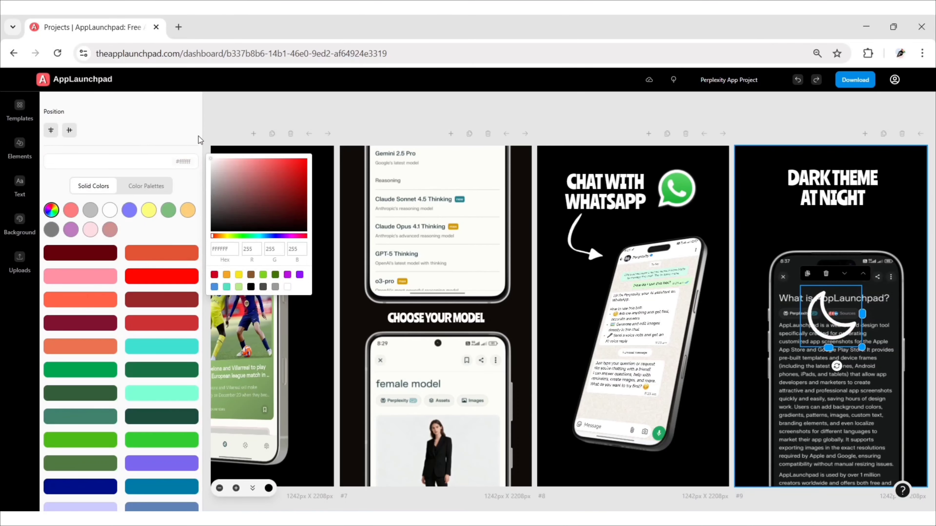
{"action": "left_click", "coordinate": [278, 124]}
{"action": "left_click", "coordinate": [278, 124]}
Shrink the moon icon and place it centred between the caption and the phone on screen #9
{"action": "left_click", "coordinate": [829, 316]}
{"action": "left_click_drag", "start_coordinate": [862, 349], "coordinate": [835, 234]}
{"action": "left_click", "coordinate": [880, 227]}
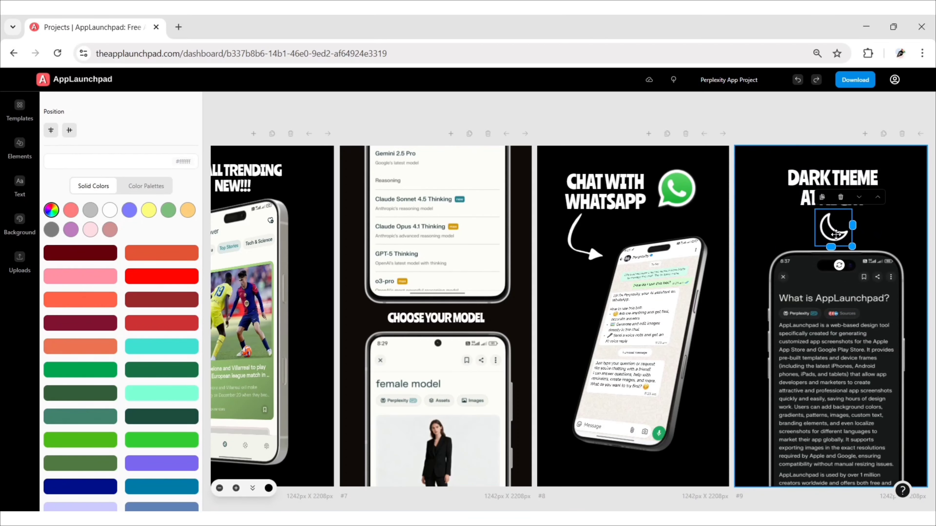
{"action": "left_click", "coordinate": [881, 233]}
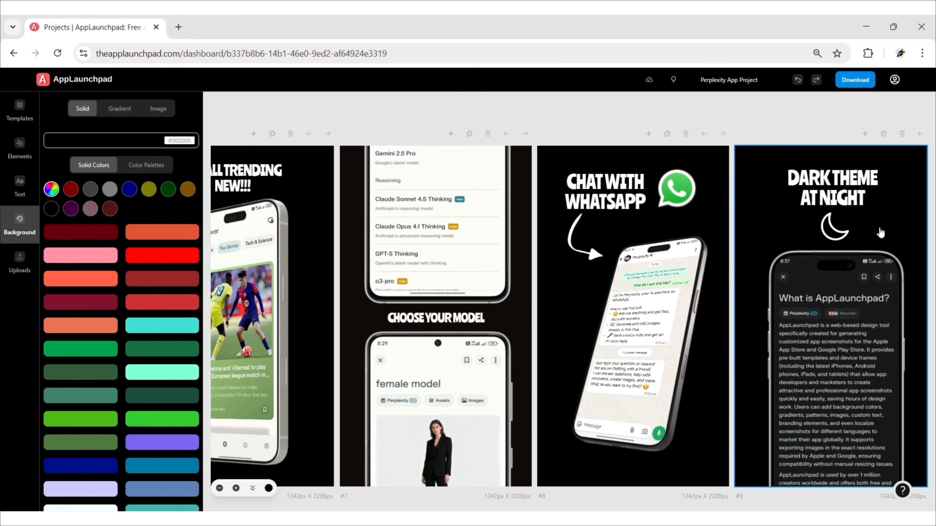
Translate the text on all screens into Spanish
{"action": "left_click", "coordinate": [12, 235]}
{"action": "scroll", "coordinate": [234, 107], "scroll_direction": "left", "scroll_amount": 5}
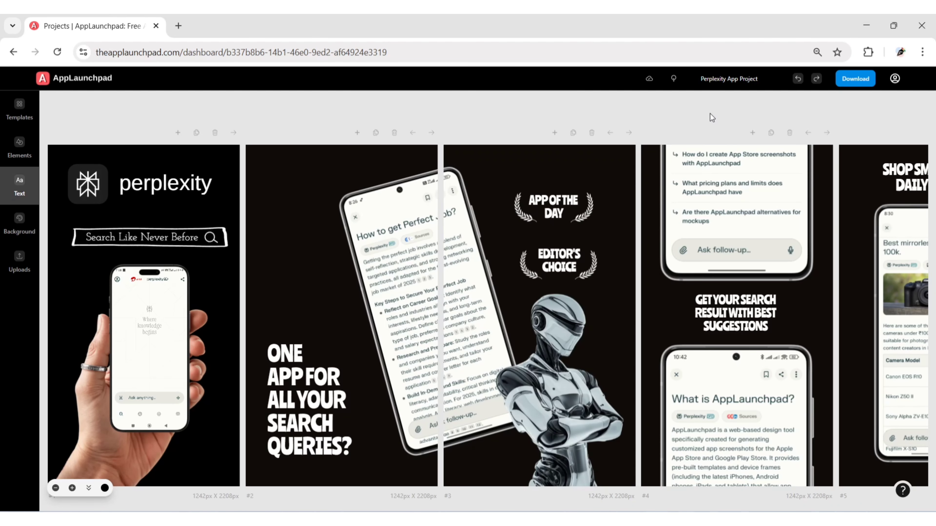
{"action": "left_click", "coordinate": [20, 184]}
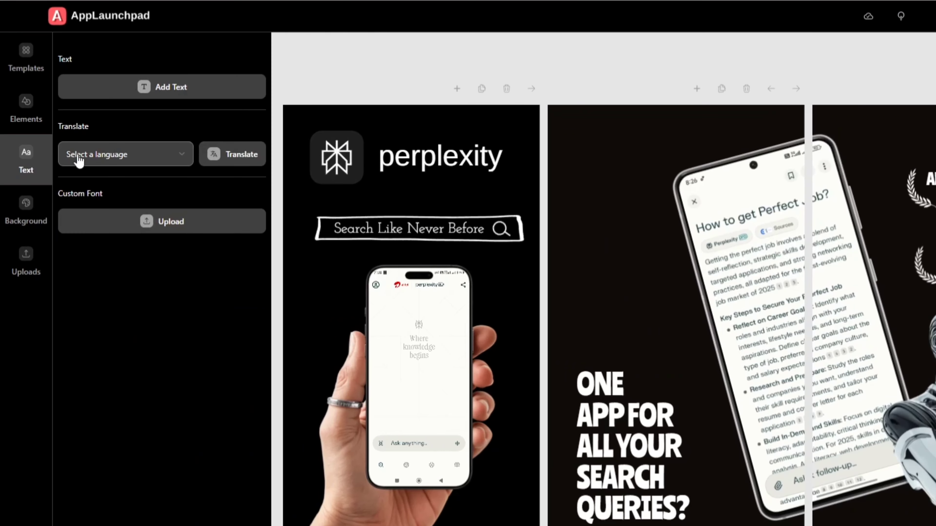
{"action": "left_click", "coordinate": [74, 183]}
{"action": "scroll", "coordinate": [173, 227], "scroll_direction": "down", "scroll_amount": 15}
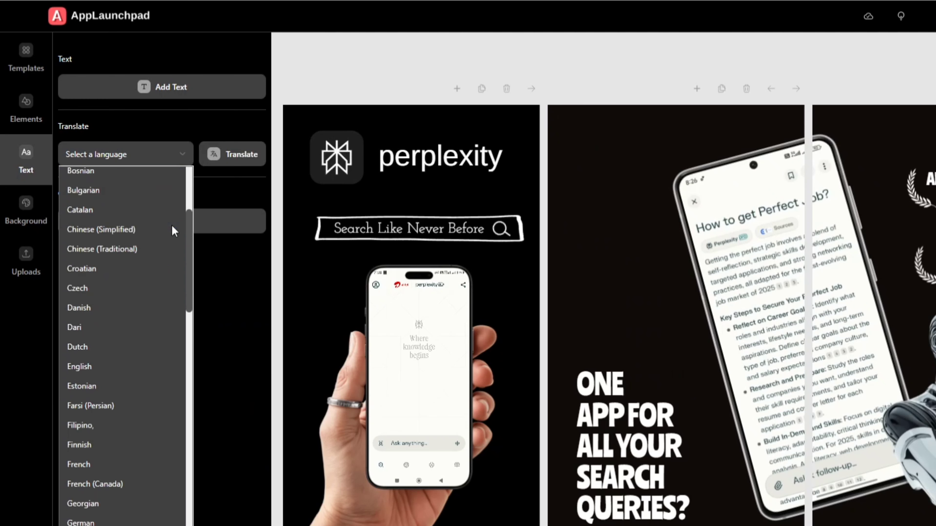
{"action": "scroll", "coordinate": [173, 231], "scroll_direction": "down", "scroll_amount": 5}
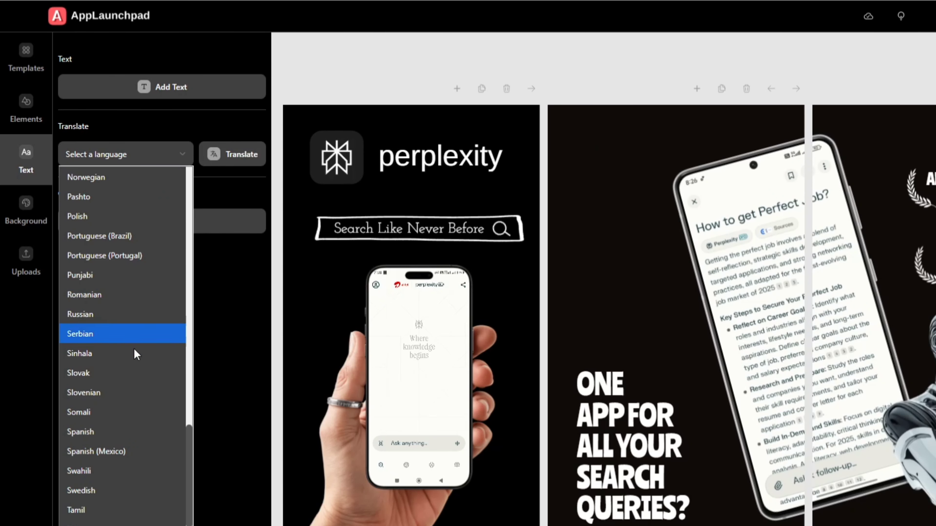
{"action": "left_click", "coordinate": [102, 437]}
{"action": "left_click", "coordinate": [236, 157]}
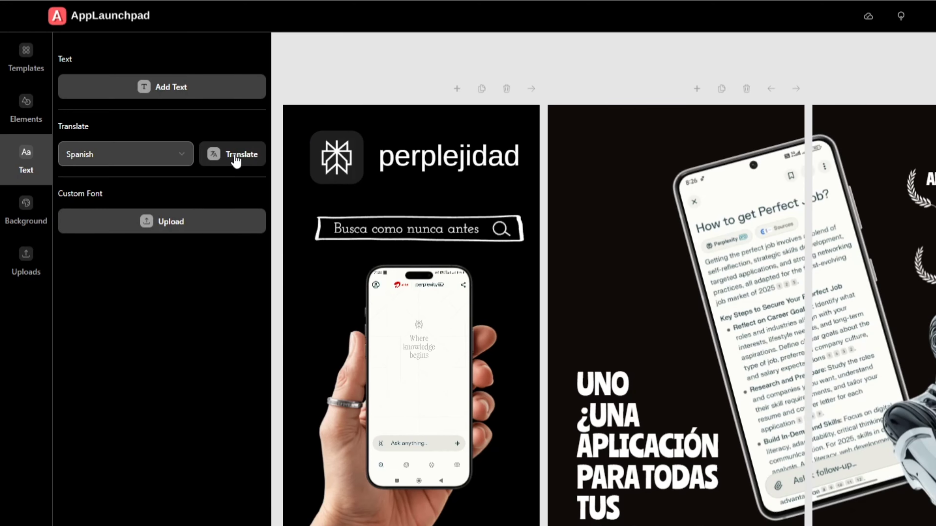
Change the translated brand title "perplejidad" on screen #1 back to "perplexity"
{"action": "left_click", "coordinate": [25, 157]}
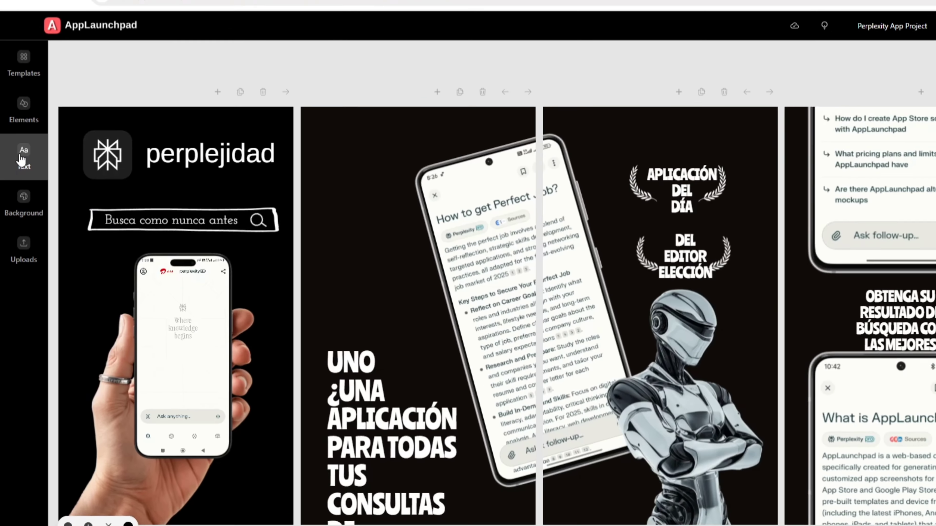
{"action": "left_click", "coordinate": [218, 158]}
{"action": "left_click", "coordinate": [287, 81]}
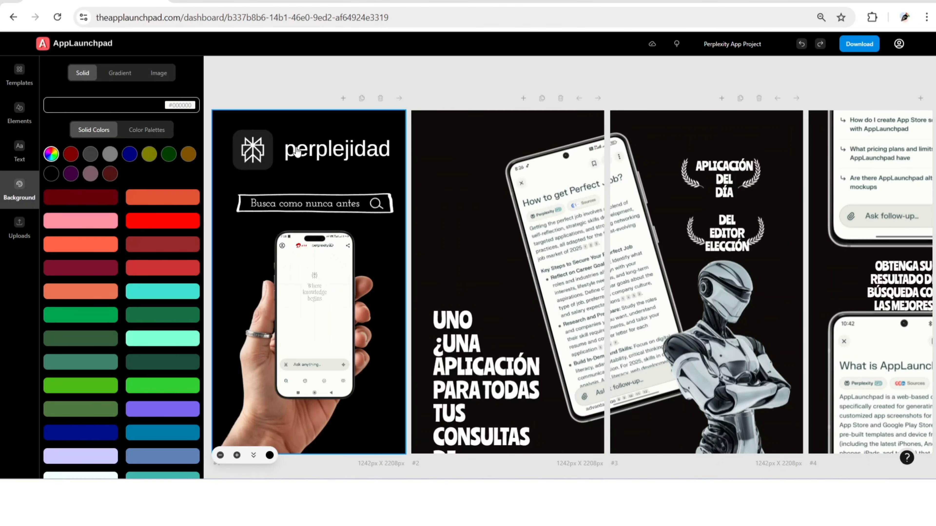
{"action": "double_click", "coordinate": [297, 151]}
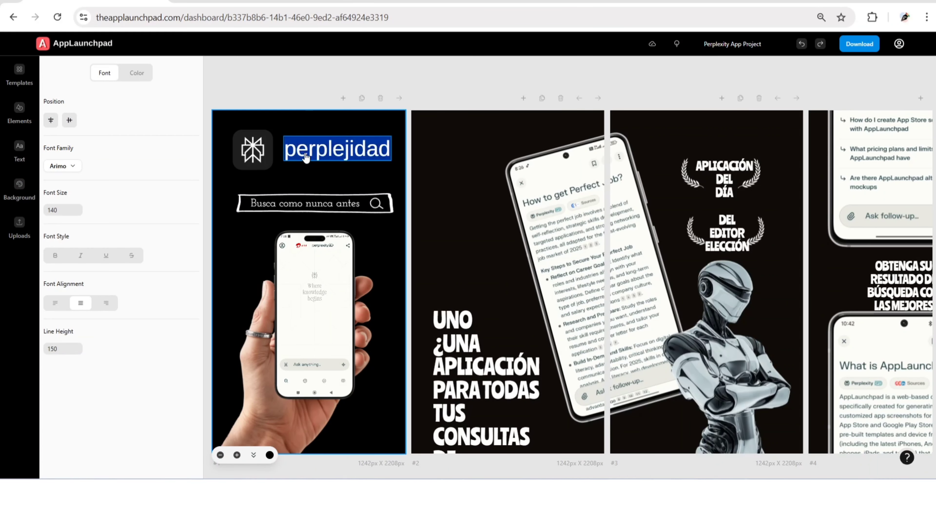
{"action": "type", "text": "perp"}
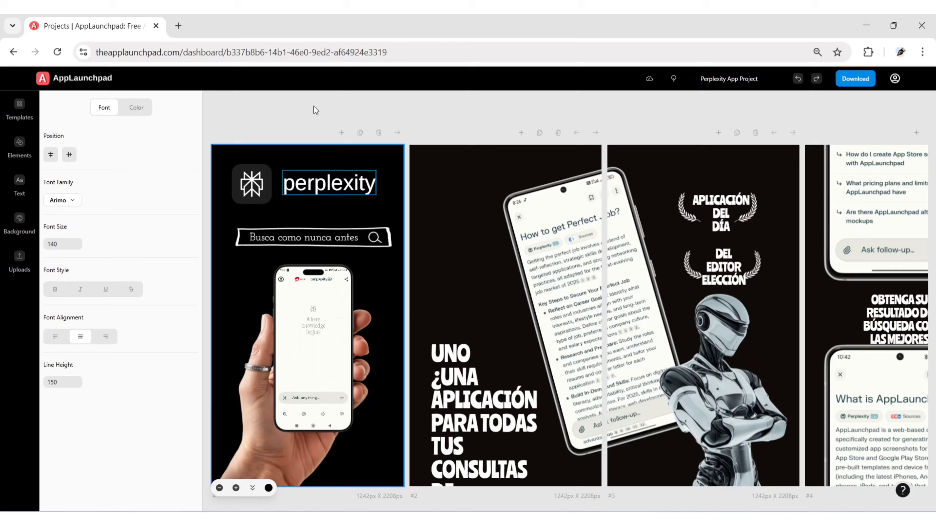
{"action": "left_click", "coordinate": [316, 110]}
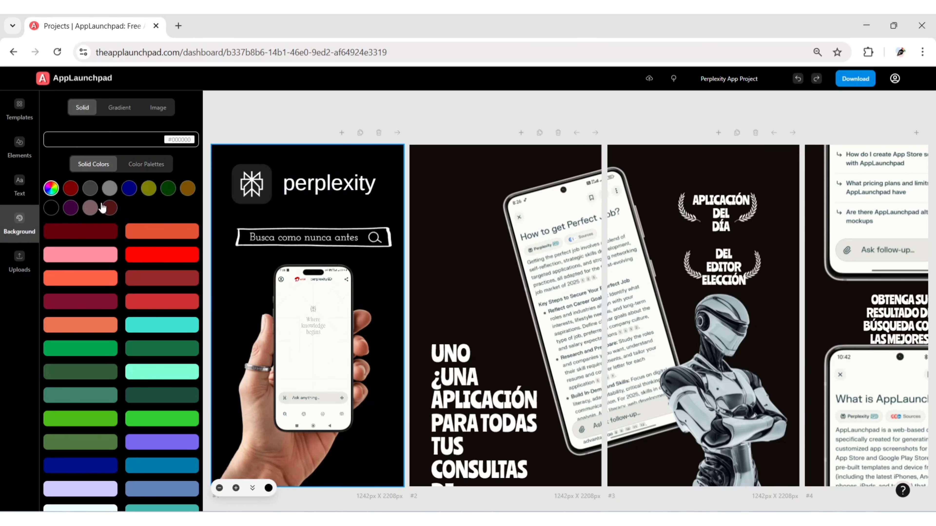
Move the translated caption on screen #2 up so that all its lines fit inside the screen
{"action": "left_click", "coordinate": [19, 224]}
{"action": "left_click", "coordinate": [320, 380]}
{"action": "left_click_drag", "start_coordinate": [482, 395], "coordinate": [474, 342]}
{"action": "left_click", "coordinate": [530, 114]}
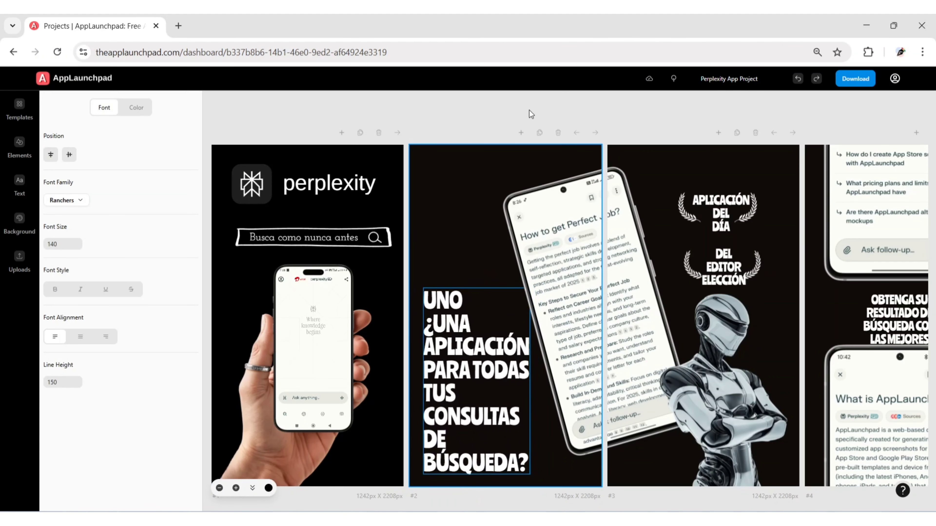
Move the "APLICACIÓN DEL DÍA" and "DEL EDITOR ELECCIÓN" captions on screen #3 up to fit their laurel wreaths
{"action": "left_click", "coordinate": [721, 214]}
{"action": "left_click_drag", "start_coordinate": [721, 213], "coordinate": [718, 207]}
{"action": "left_click", "coordinate": [725, 279]}
{"action": "left_click_drag", "start_coordinate": [725, 279], "coordinate": [727, 256]}
{"action": "key", "text": "ctrl+z"}
{"action": "left_click", "coordinate": [727, 272]}
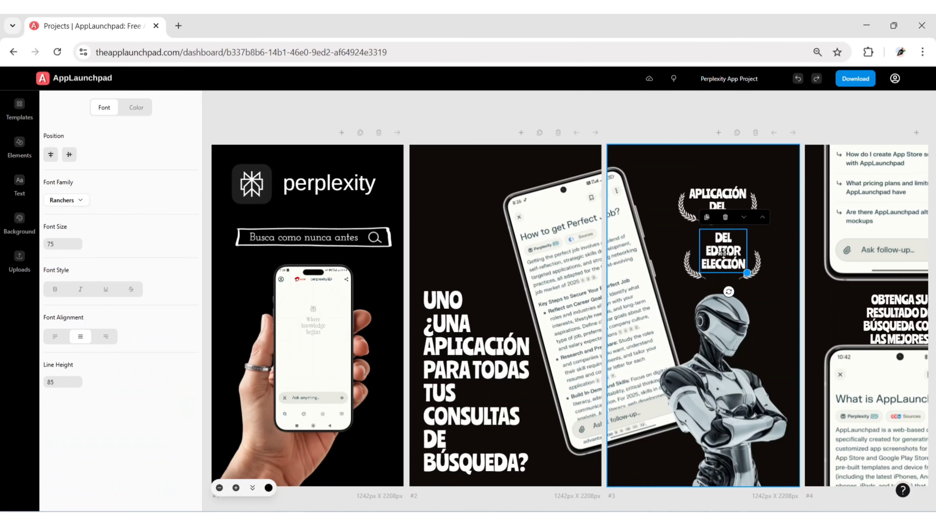
{"action": "left_click", "coordinate": [765, 106]}
Widen the translated caption on screen #4 to three lines and centre it between the two phones
{"action": "scroll", "coordinate": [765, 106], "scroll_direction": "right", "scroll_amount": 4}
{"action": "left_click", "coordinate": [714, 325]}
{"action": "left_click_drag", "start_coordinate": [714, 324], "coordinate": [715, 307]}
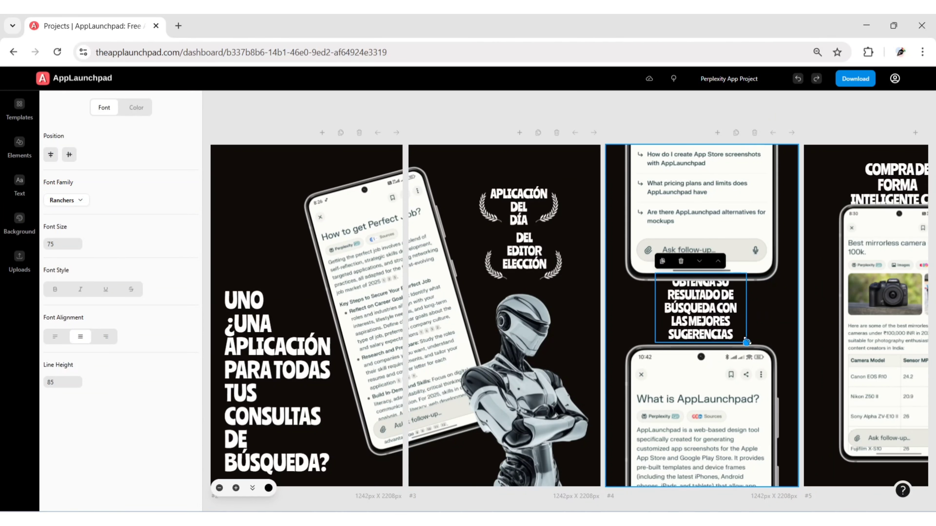
{"action": "left_click_drag", "start_coordinate": [746, 343], "coordinate": [771, 355]}
{"action": "left_click_drag", "start_coordinate": [712, 296], "coordinate": [719, 325]}
{"action": "left_click", "coordinate": [729, 304]}
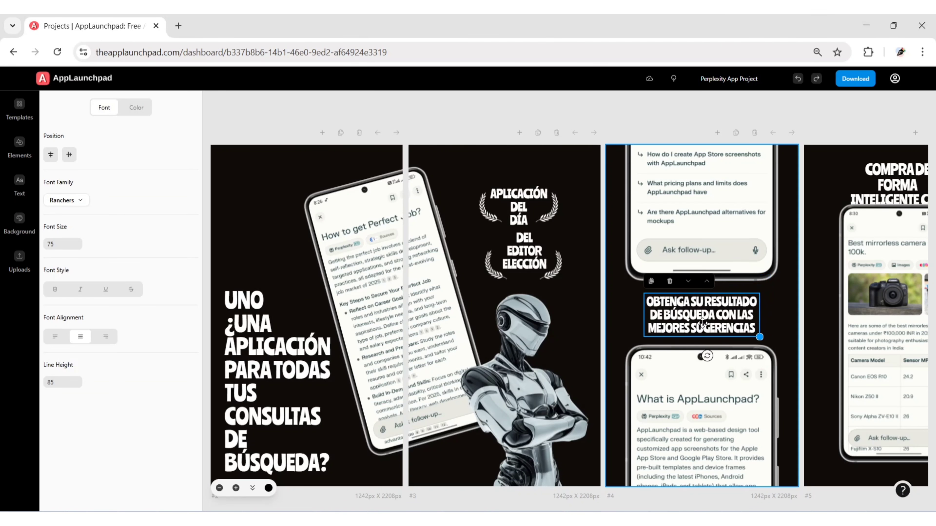
{"action": "left_click", "coordinate": [825, 123]}
Widen the translated caption on screen #5 to three lines and position it centred above the phone
{"action": "scroll", "coordinate": [825, 123], "scroll_direction": "right", "scroll_amount": 4}
{"action": "left_click_drag", "start_coordinate": [749, 188], "coordinate": [746, 163]}
{"action": "left_click", "coordinate": [794, 202]}
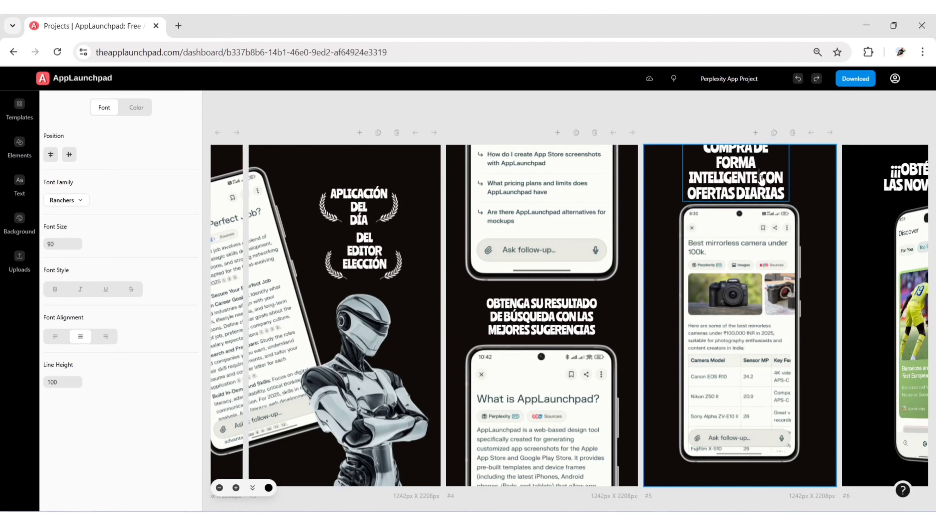
{"action": "left_click", "coordinate": [759, 177]}
{"action": "left_click_drag", "start_coordinate": [790, 202], "coordinate": [802, 202]}
{"action": "left_click_drag", "start_coordinate": [751, 163], "coordinate": [703, 175]}
{"action": "left_click", "coordinate": [828, 225]}
Centre the "ELIGE TU MODELO" caption between the two phones on screen #7
{"action": "scroll", "coordinate": [830, 228], "scroll_direction": "right", "scroll_amount": 5}
{"action": "left_click", "coordinate": [837, 111]}
{"action": "scroll", "coordinate": [838, 110], "scroll_direction": "right", "scroll_amount": 5}
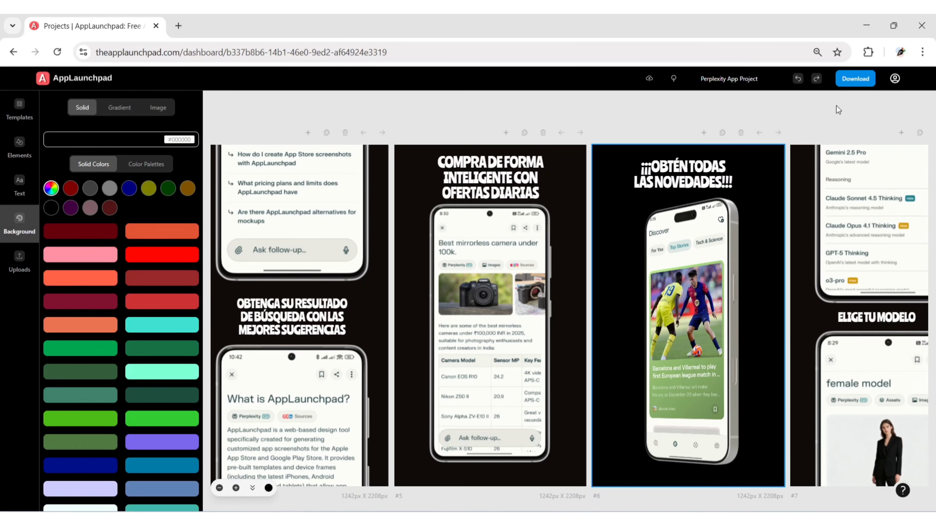
{"action": "left_click_drag", "start_coordinate": [648, 318], "coordinate": [661, 319]}
{"action": "left_click", "coordinate": [797, 110]}
Move the "CHATEAR CON WHATSAPP" caption on screen #8 up, clear of the arrow
{"action": "scroll", "coordinate": [797, 110], "scroll_direction": "right", "scroll_amount": 3}
{"action": "scroll", "coordinate": [797, 111], "scroll_direction": "right", "scroll_amount": 2}
{"action": "left_click_drag", "start_coordinate": [633, 204], "coordinate": [636, 185]}
{"action": "left_click", "coordinate": [848, 112]}
Move the "TEMA OSCURO EN LA NOCHE" caption on screen #9 up, clear of the moon icon
{"action": "scroll", "coordinate": [847, 113], "scroll_direction": "right", "scroll_amount": 1}
{"action": "left_click", "coordinate": [836, 233]}
{"action": "left_click", "coordinate": [881, 240]}
{"action": "left_click", "coordinate": [832, 185]}
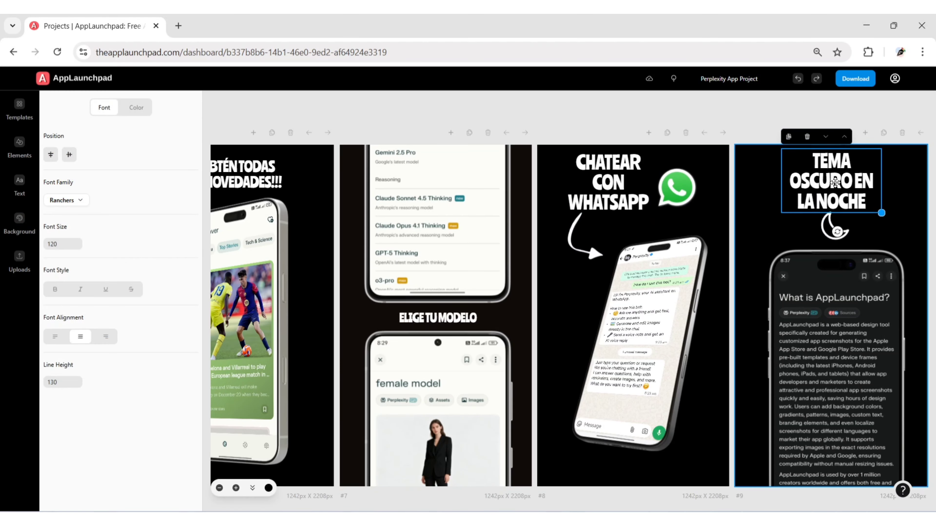
{"action": "left_click", "coordinate": [800, 124]}
Look over the translated screens from the first one onwards
{"action": "scroll", "coordinate": [800, 124], "scroll_direction": "left", "scroll_amount": 10}
{"action": "scroll", "coordinate": [800, 124], "scroll_direction": "left", "scroll_amount": 2}
{"action": "left_click", "coordinate": [19, 223]}
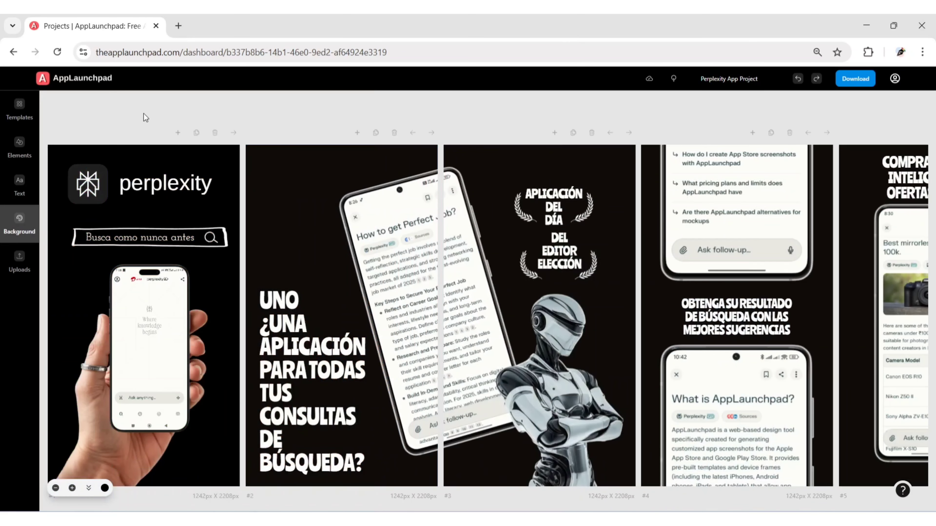
{"action": "scroll", "coordinate": [144, 118], "scroll_direction": "right", "scroll_amount": 4}
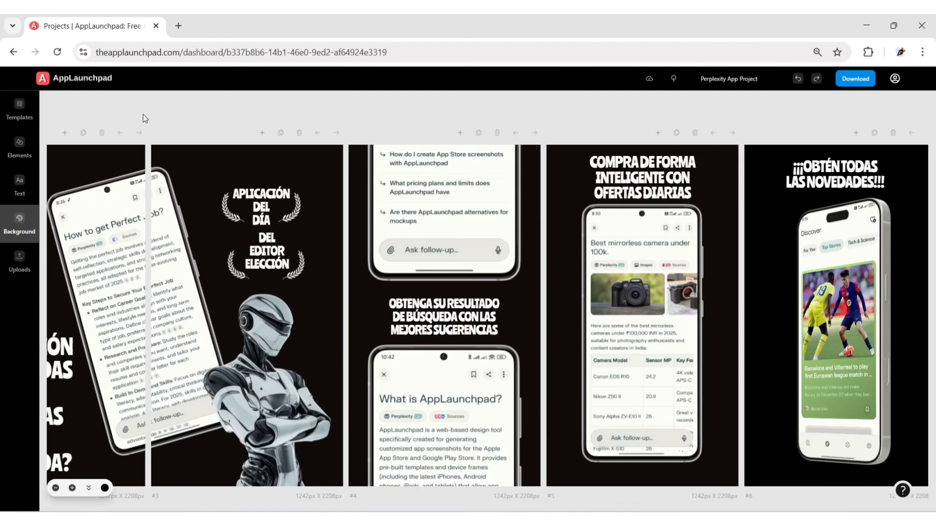
{"action": "scroll", "coordinate": [145, 118], "scroll_direction": "right", "scroll_amount": 5}
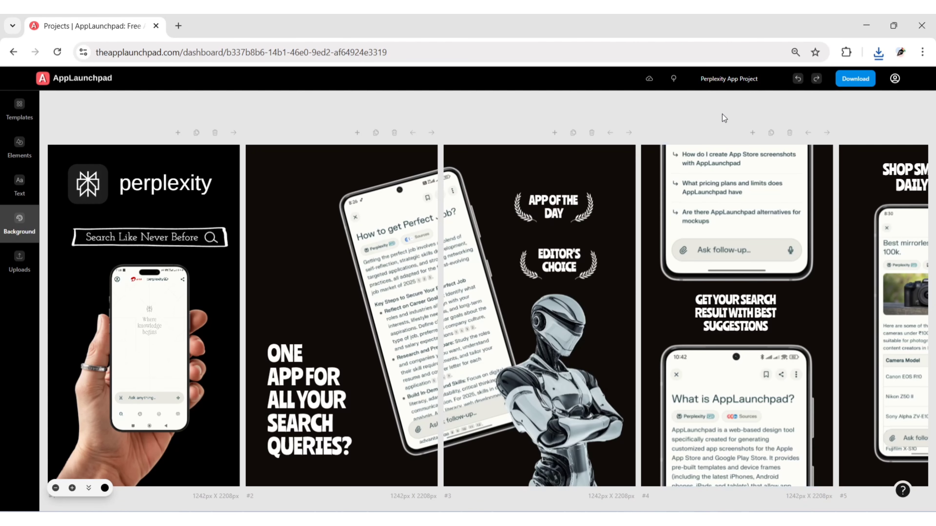
Download the project's screens as PNG and open the downloaded archive Perplexity App Project (1).zip
{"action": "left_click", "coordinate": [855, 80]}
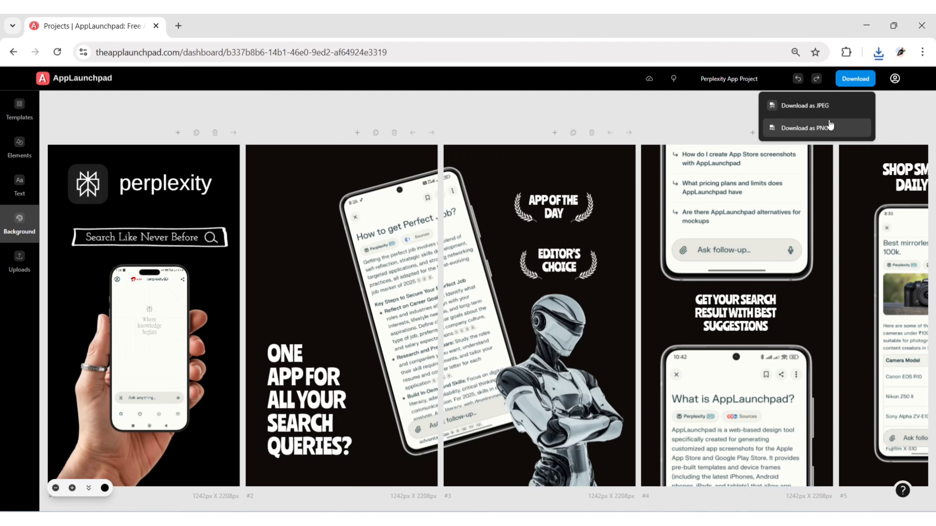
{"action": "left_click", "coordinate": [825, 125]}
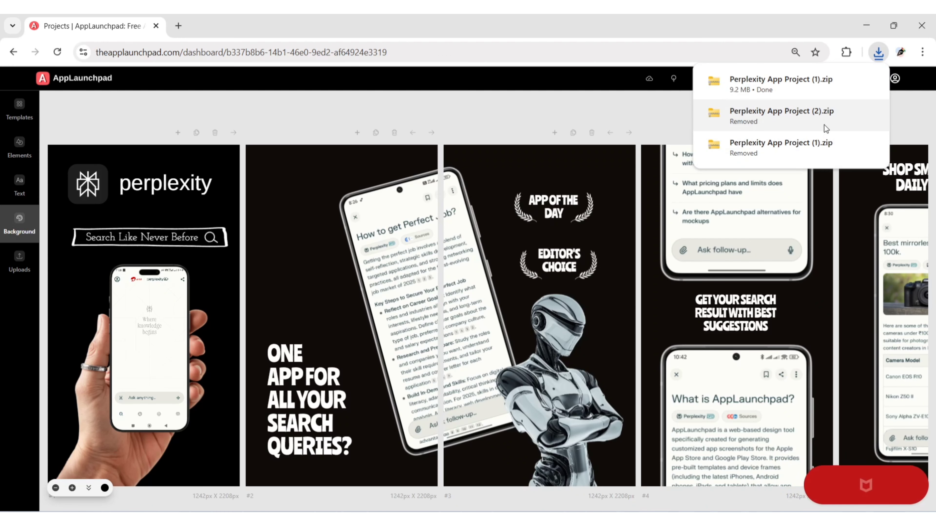
{"action": "mouse_move", "coordinate": [792, 86]}
{"action": "left_click", "coordinate": [872, 81]}
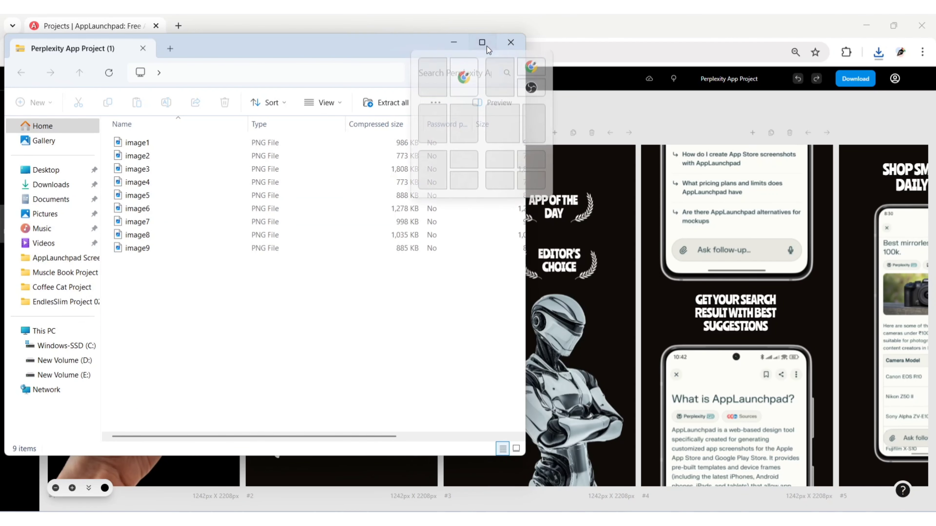
Open image1 from the archive in the image viewer and examine each exported screen through image9
{"action": "left_click", "coordinate": [482, 42]}
{"action": "left_click", "coordinate": [320, 122]}
{"action": "double_click", "coordinate": [320, 121]}
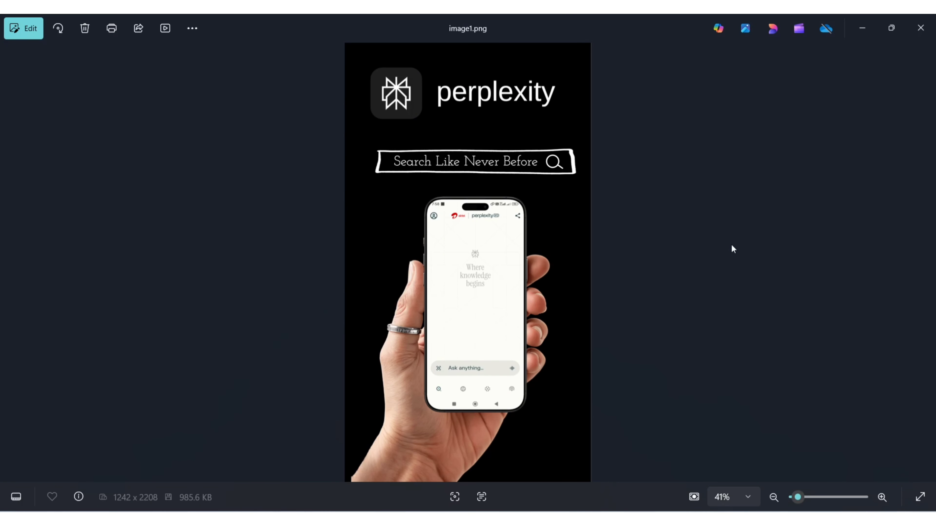
{"action": "key", "text": "Right"}
{"action": "key", "text": "Right"}
{"action": "key", "text": "Right"}
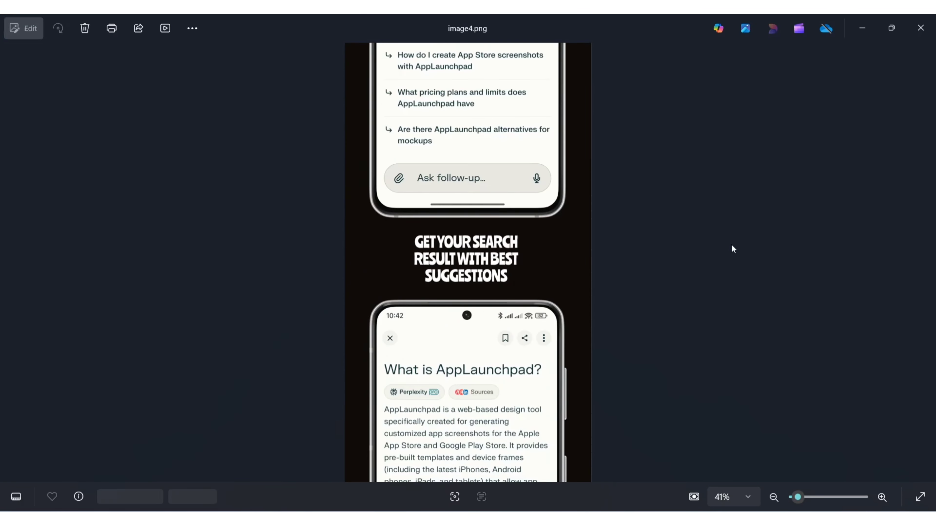
{"action": "key", "text": "Right"}
{"action": "key", "text": "Right"}
{"action": "key", "text": "Right"}
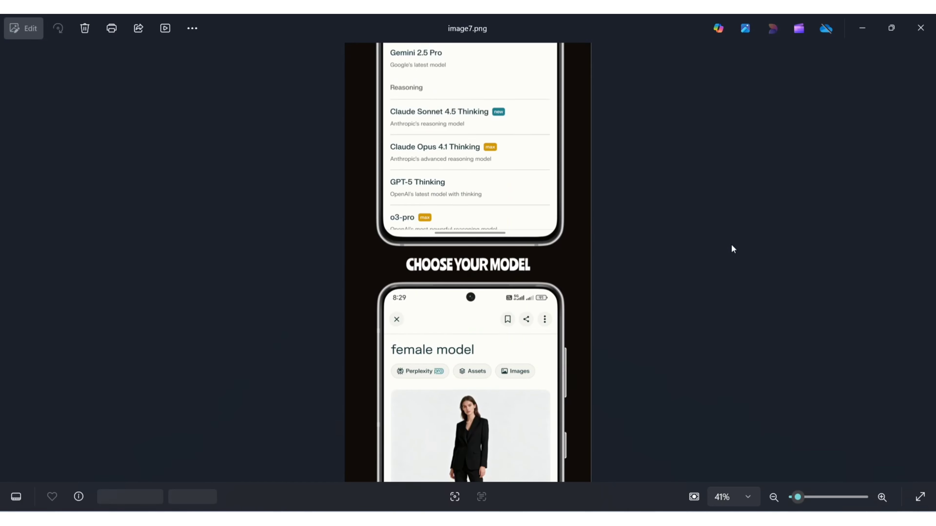
{"action": "key", "text": "Right"}
{"action": "key", "text": "Right"}
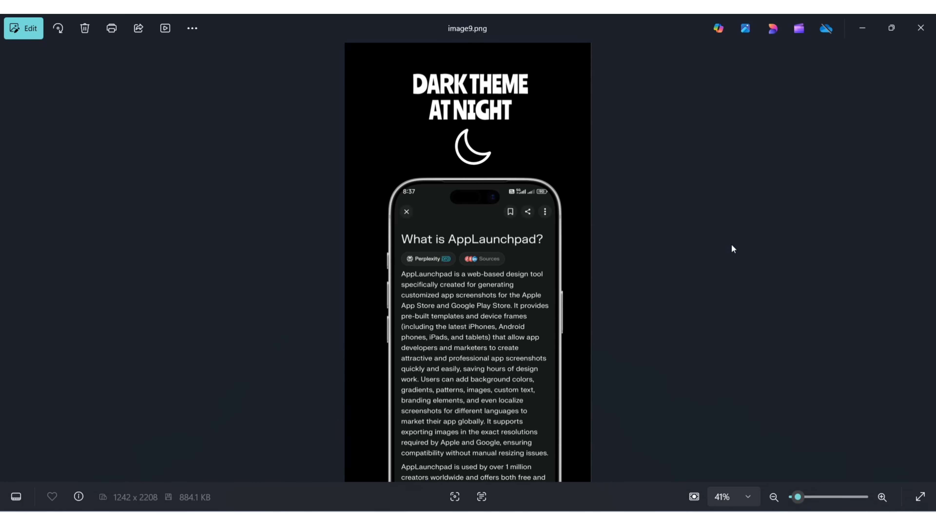